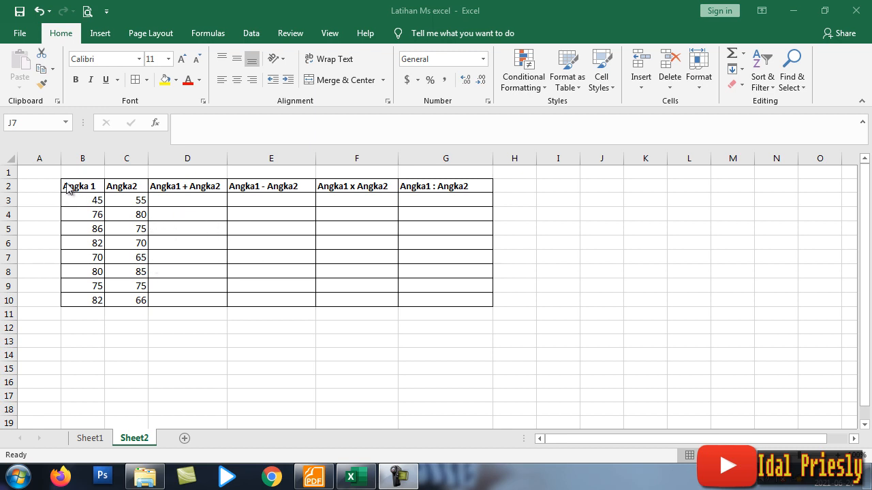
Examine the table in B2:G10 and its column headings, from Angka 1 through Angka1 : Angka2.
drag(74, 186, 467, 309)
click(558, 257)
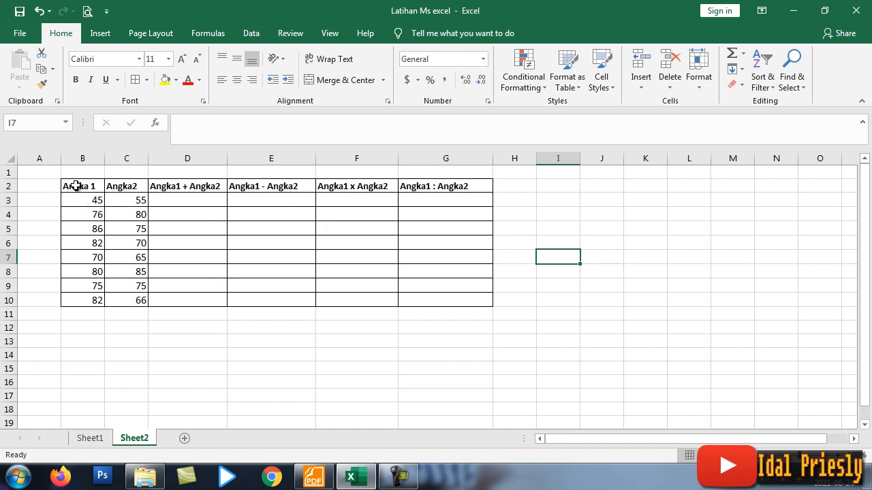
drag(68, 186, 475, 300)
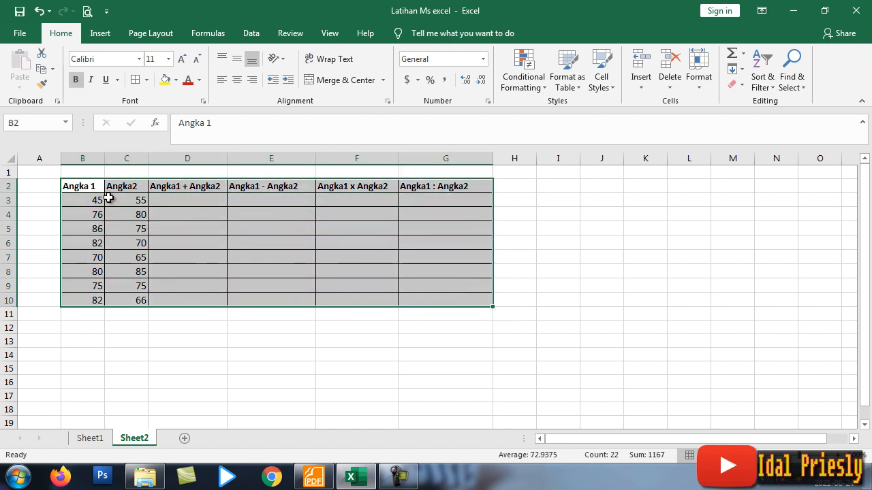
click(82, 190)
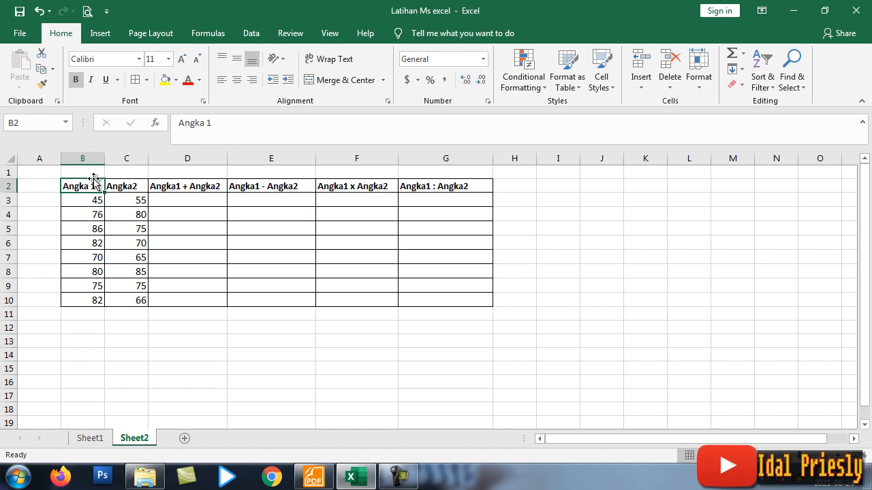
click(128, 190)
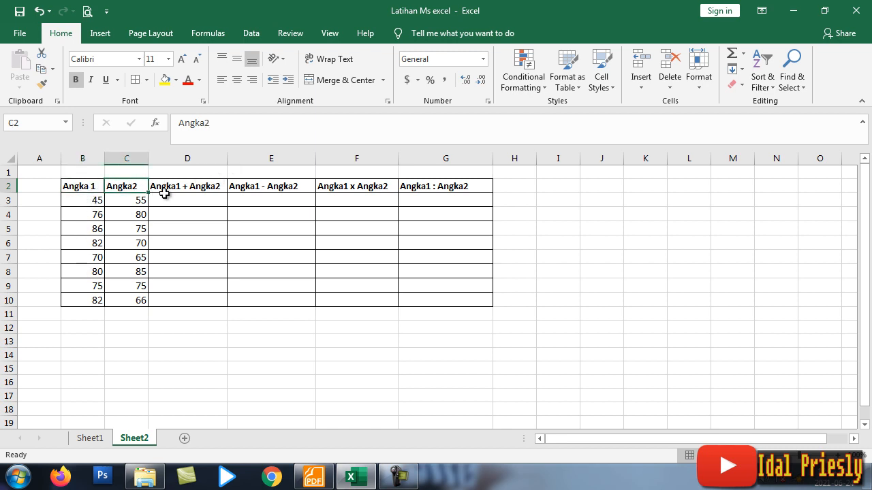
click(191, 186)
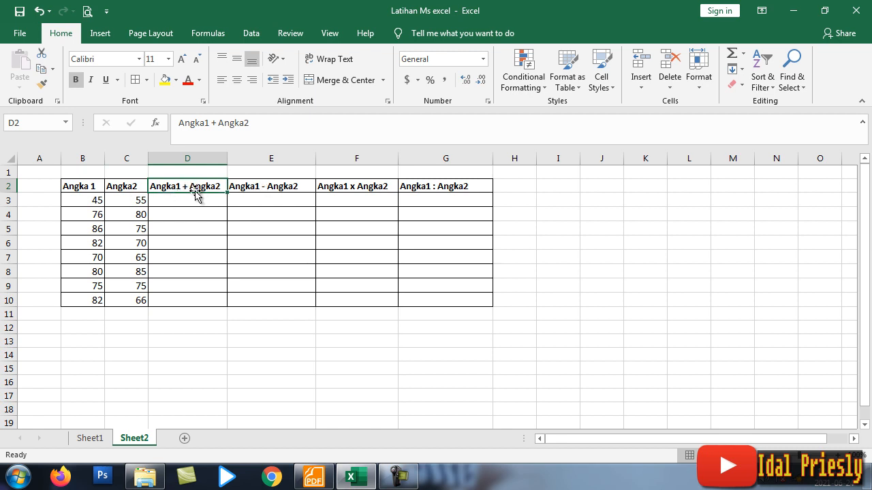
click(254, 188)
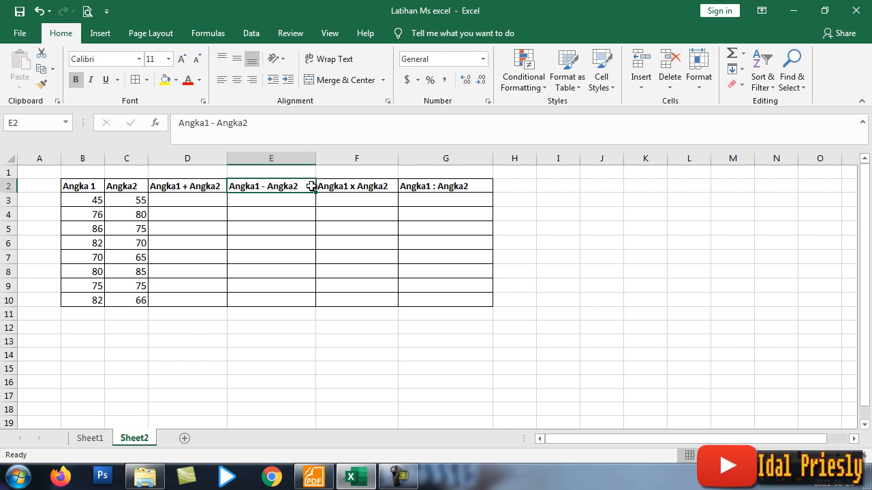
click(379, 188)
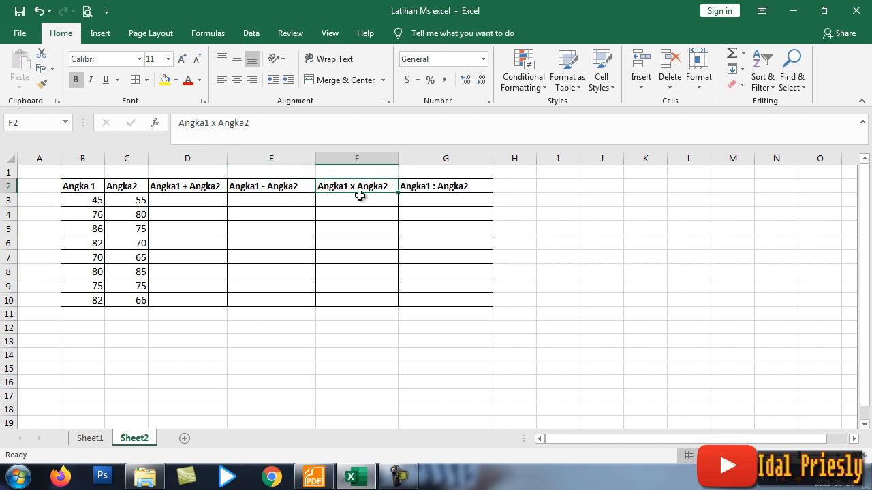
click(435, 192)
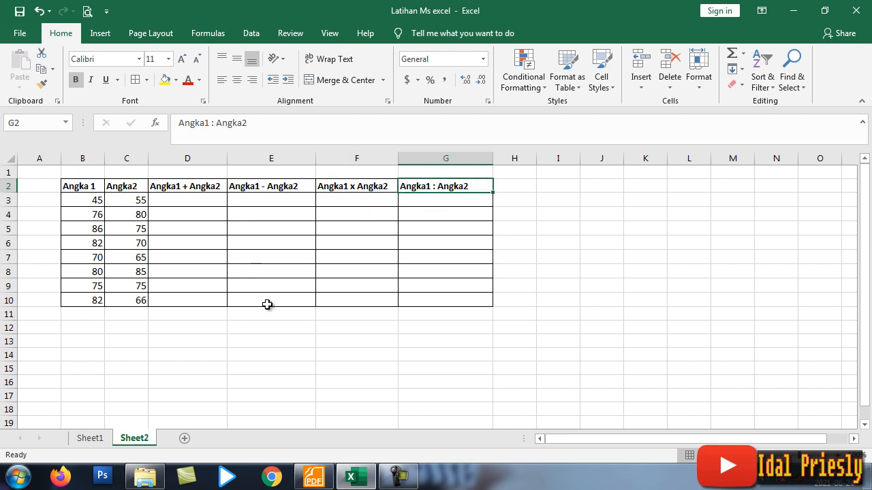
Enter the formula =B3+C3 in D3, the first row of the Angka1 + Angka2 column.
drag(792, 455, 796, 455)
click(203, 216)
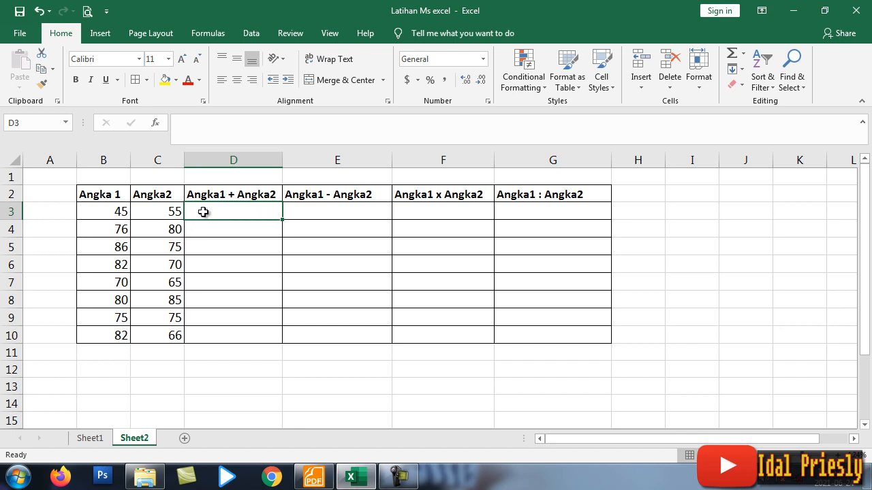
double_click(204, 212)
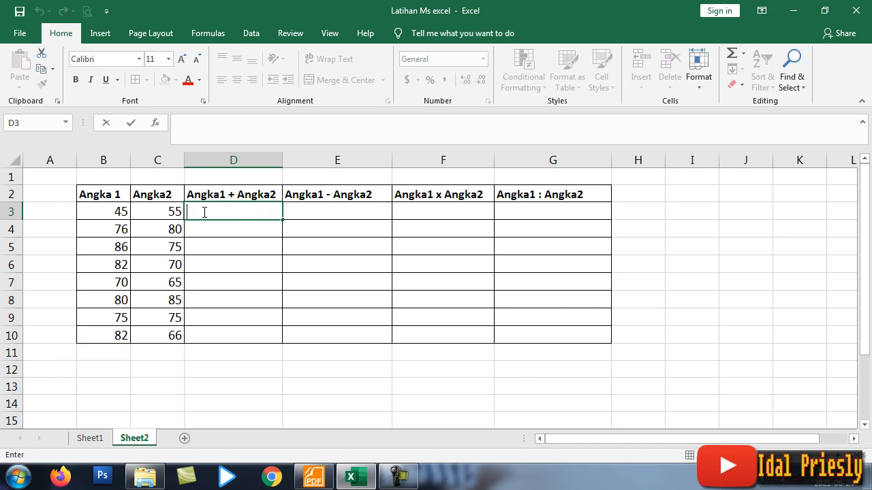
click(267, 227)
click(229, 213)
text(=)
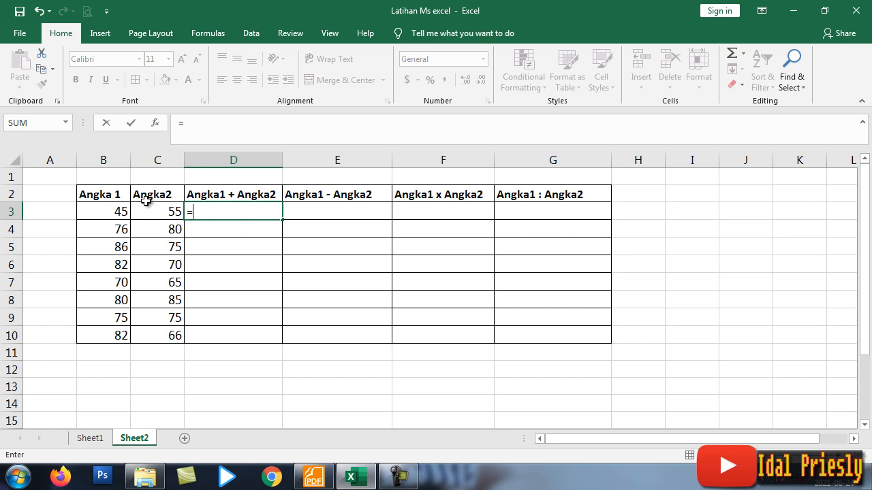
click(110, 212)
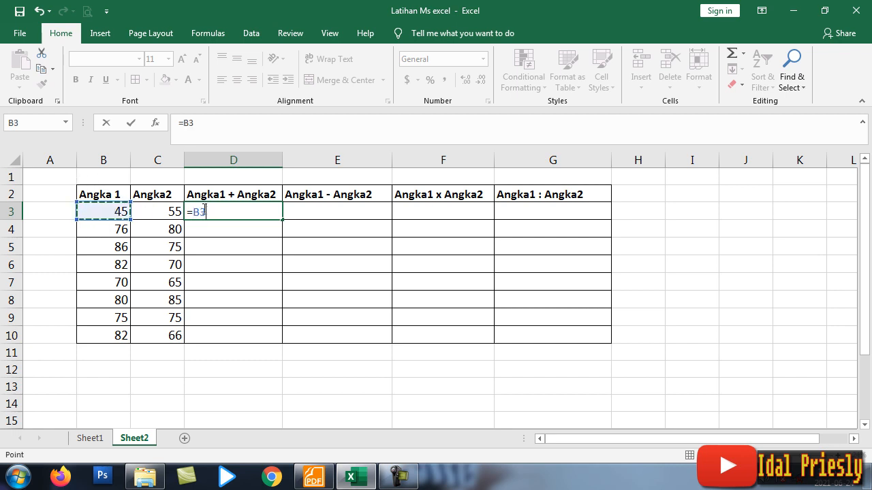
text(+)
click(166, 214)
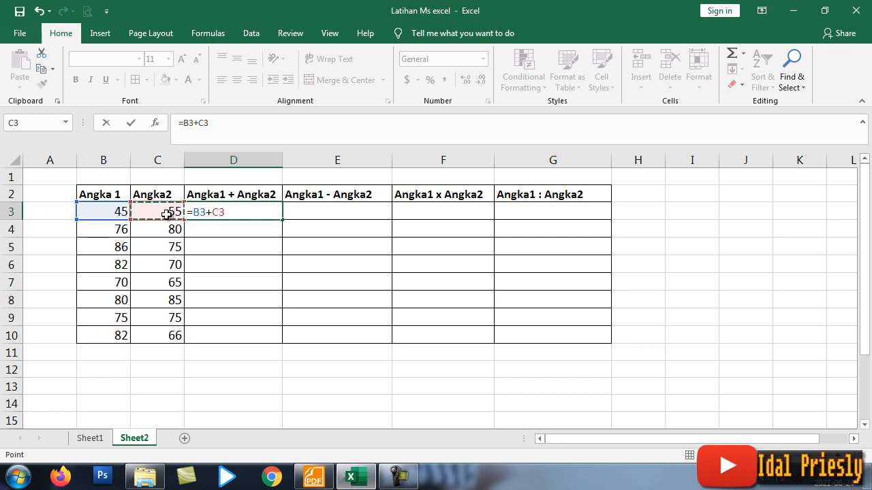
key(Return)
Review the addition formula in D3 and fill it down through D10.
click(238, 213)
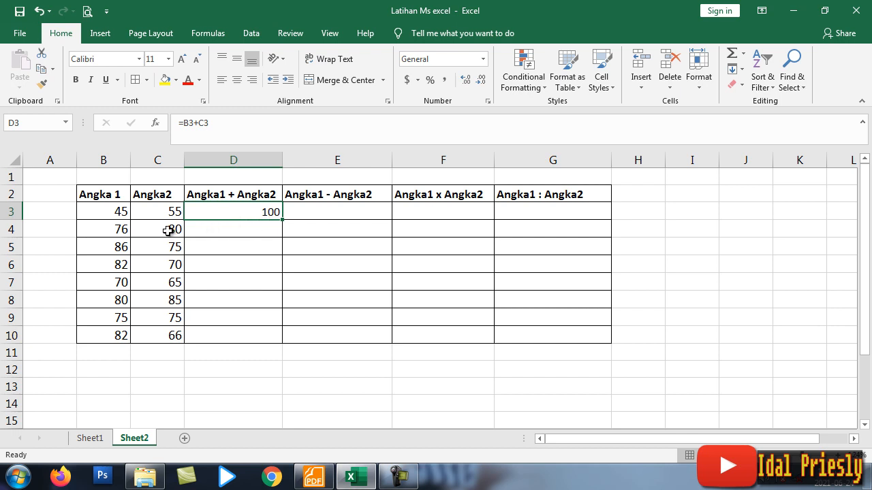
click(205, 227)
click(247, 209)
double_click(246, 209)
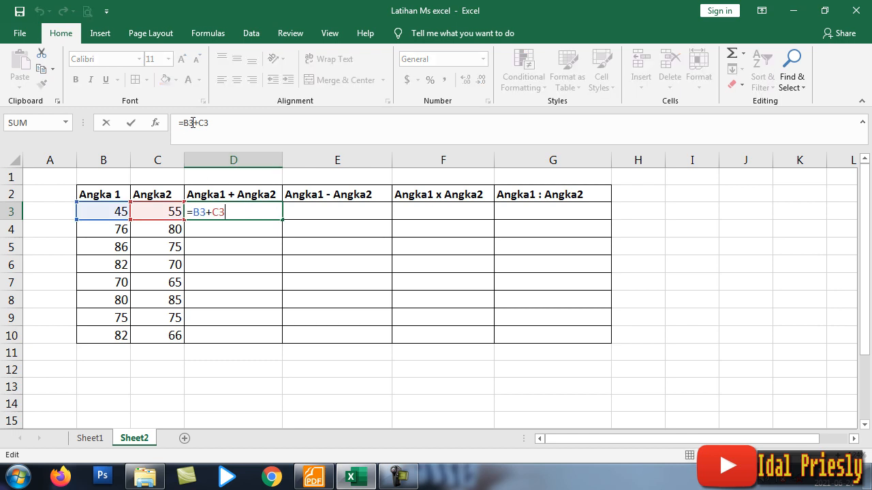
click(218, 231)
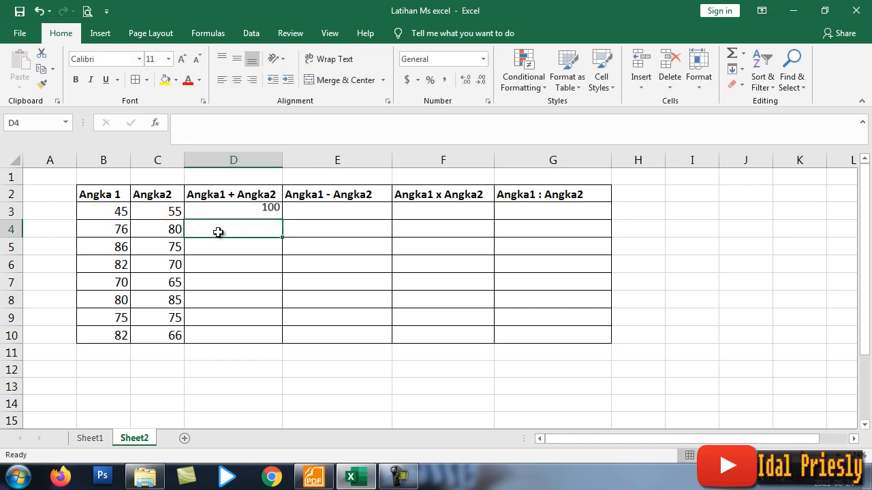
click(256, 208)
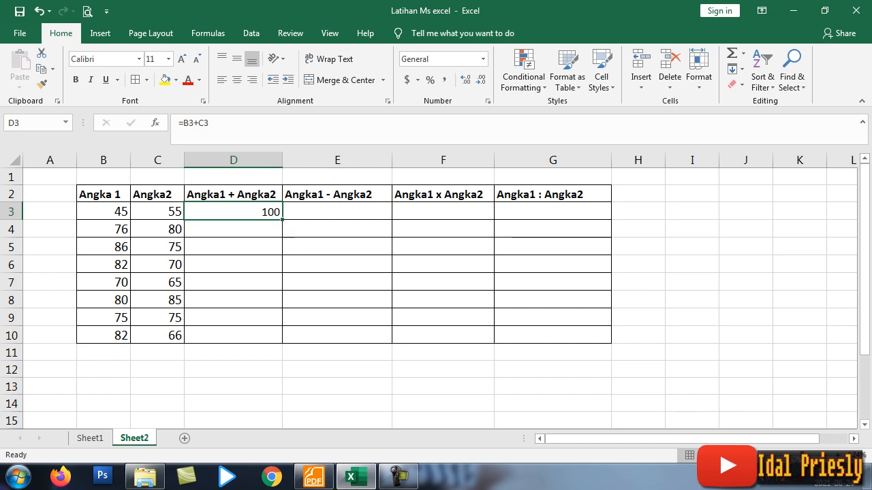
drag(803, 455, 809, 455)
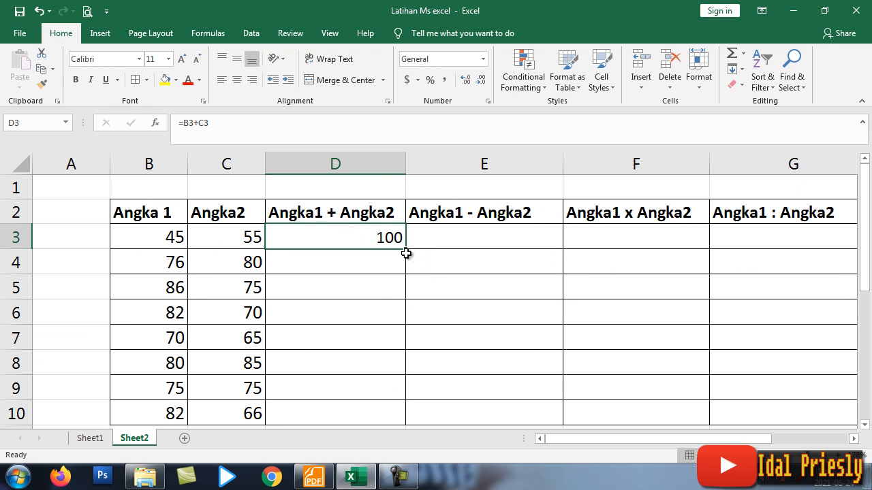
scroll(720, 362, down, 1)
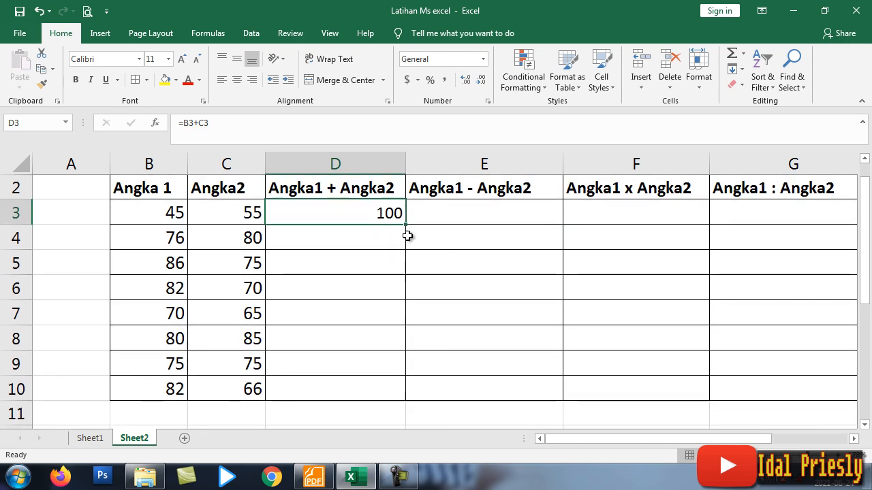
drag(406, 225, 394, 392)
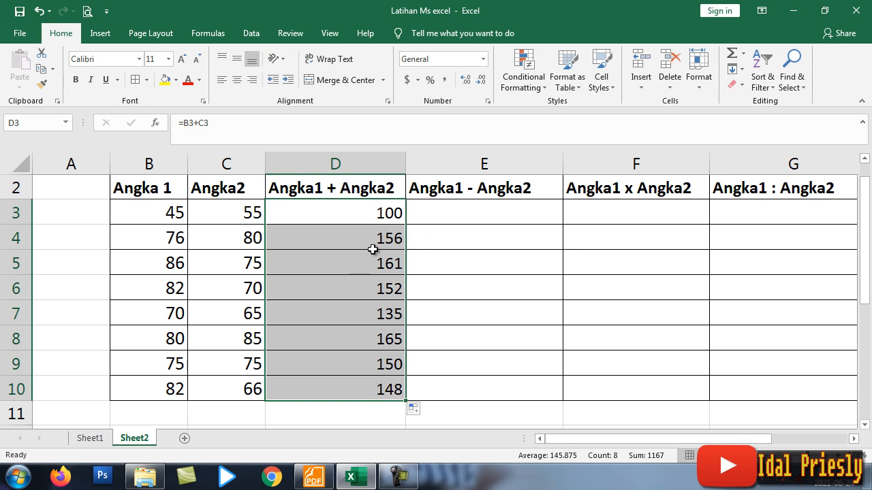
Inspect the copied addition formulas in the cells of D4:D10 and the cells they refer to.
click(375, 242)
double_click(374, 242)
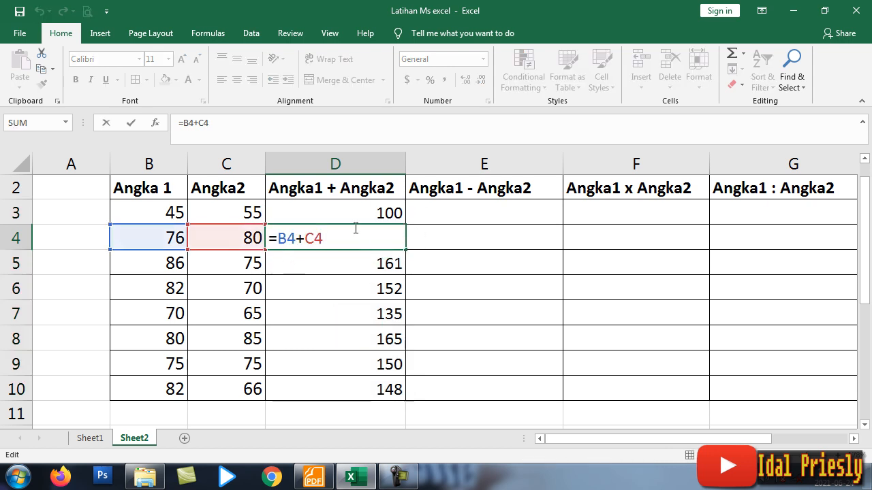
key(Return)
double_click(375, 267)
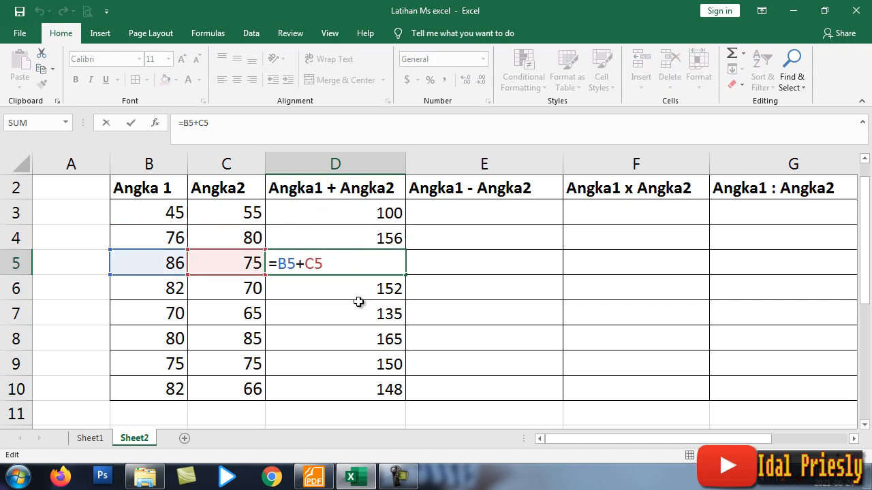
key(Return)
double_click(371, 288)
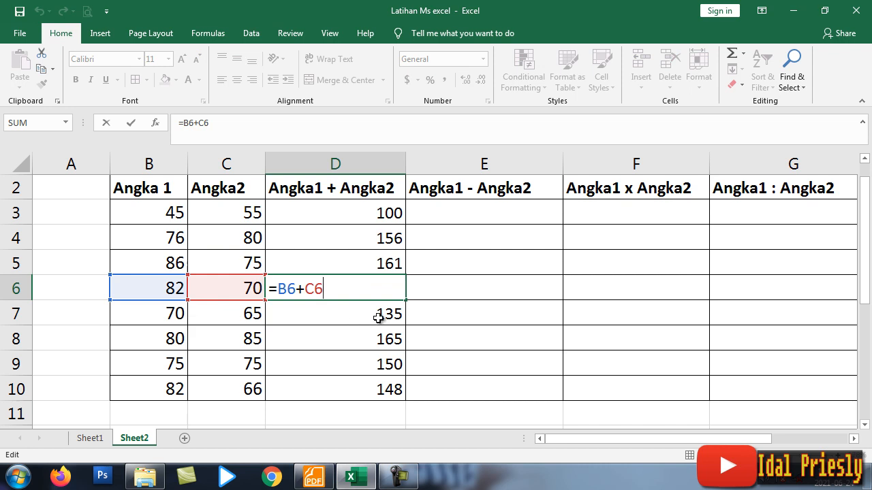
key(Return)
double_click(407, 327)
double_click(385, 314)
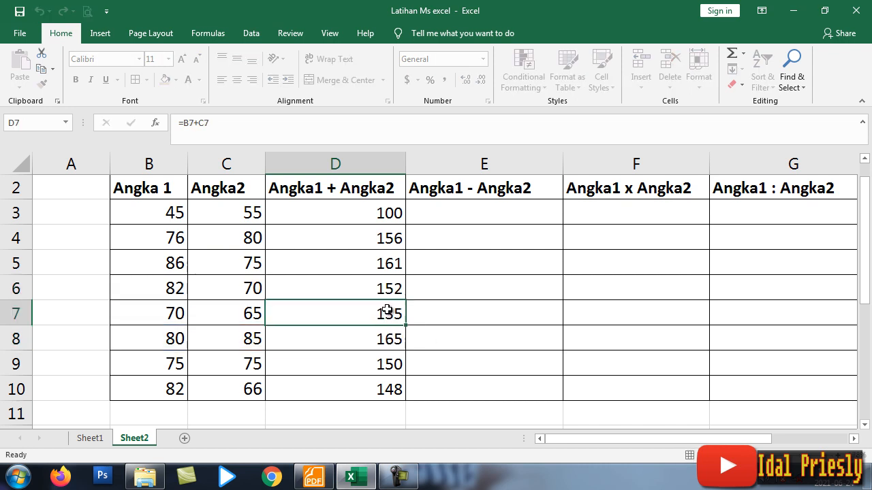
double_click(387, 362)
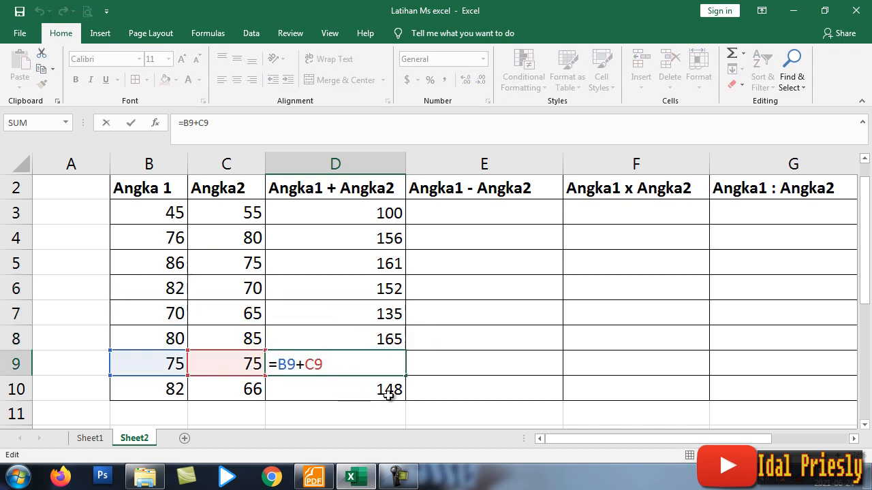
double_click(387, 394)
Enter the formula =B3-C3 in E3 under Angka1 - Angka2 and fill it down through E10.
click(455, 226)
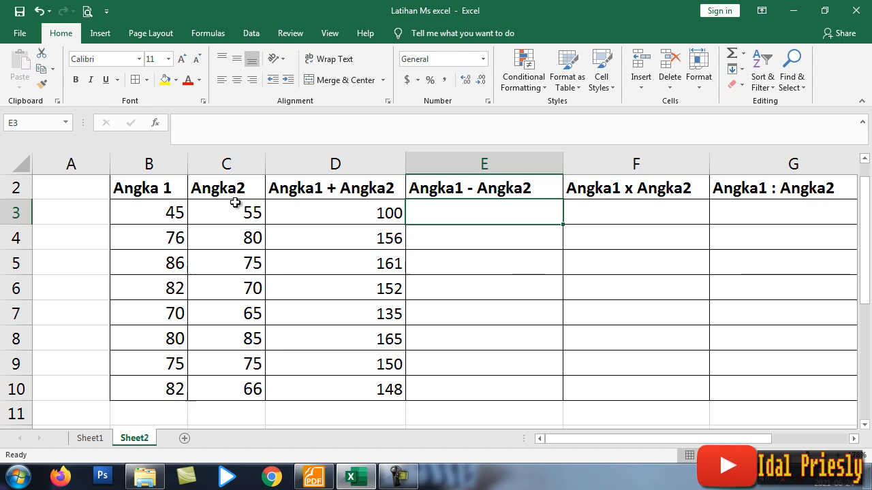
click(168, 213)
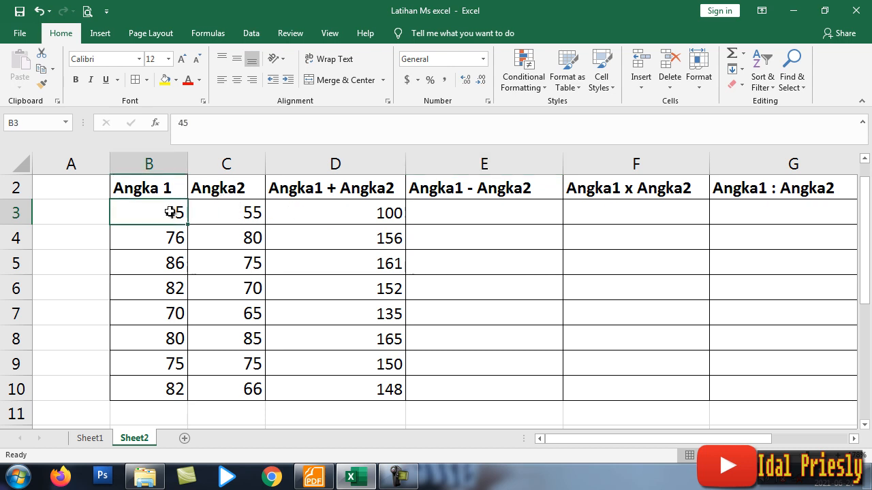
click(241, 210)
click(465, 208)
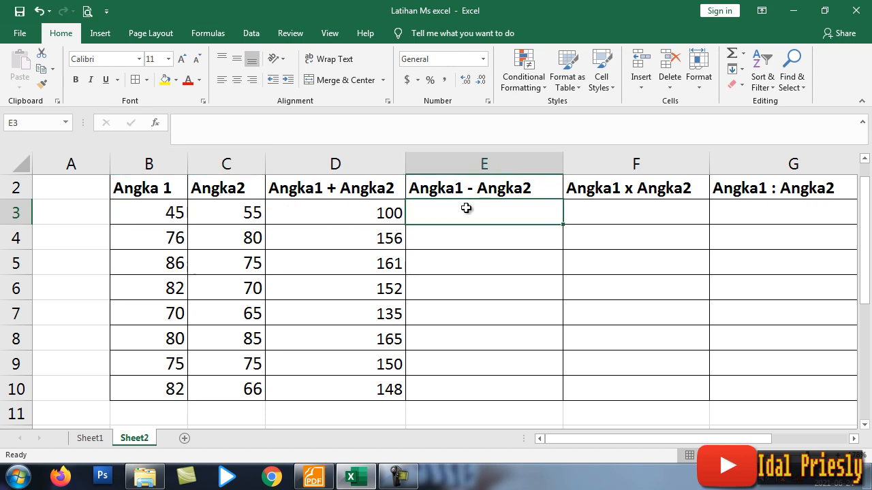
text(=)
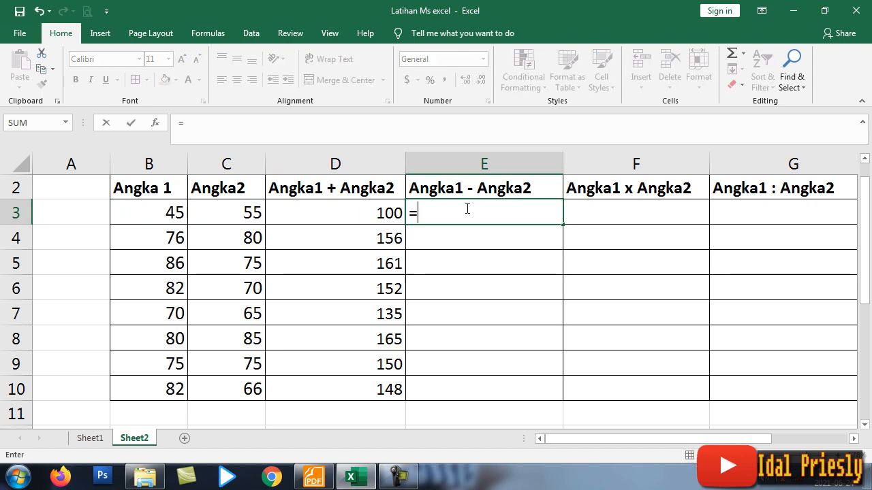
click(167, 216)
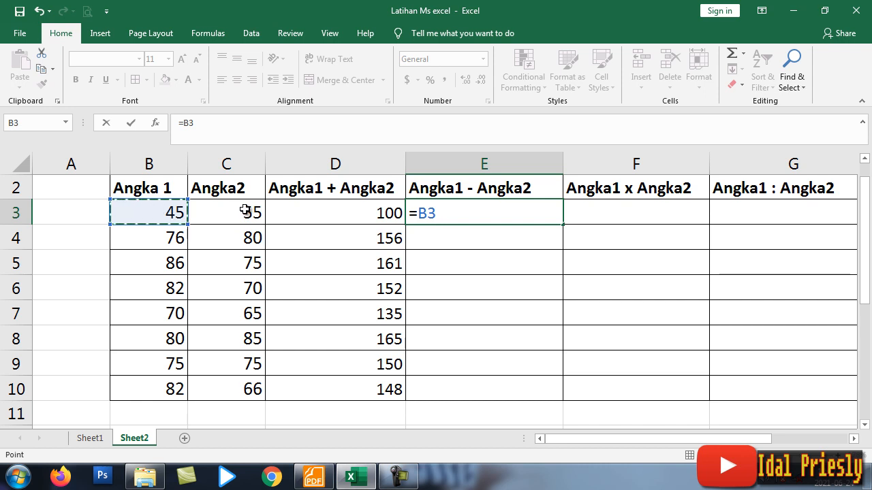
text(-)
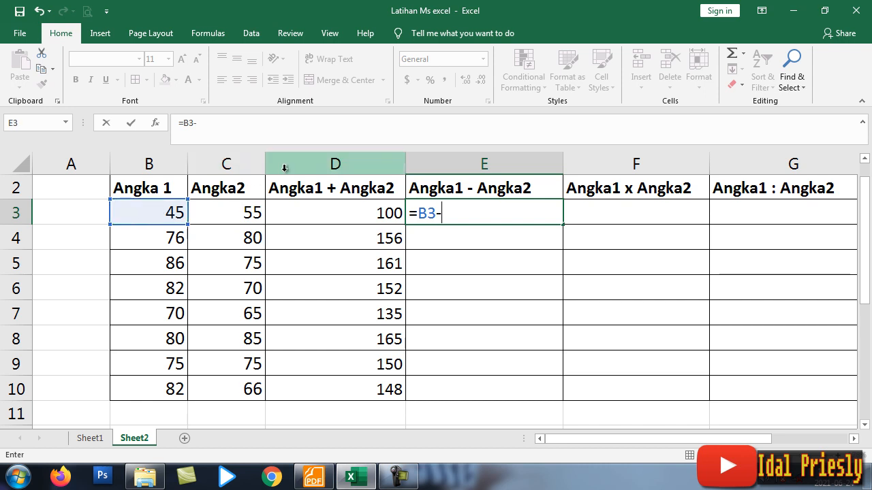
click(245, 215)
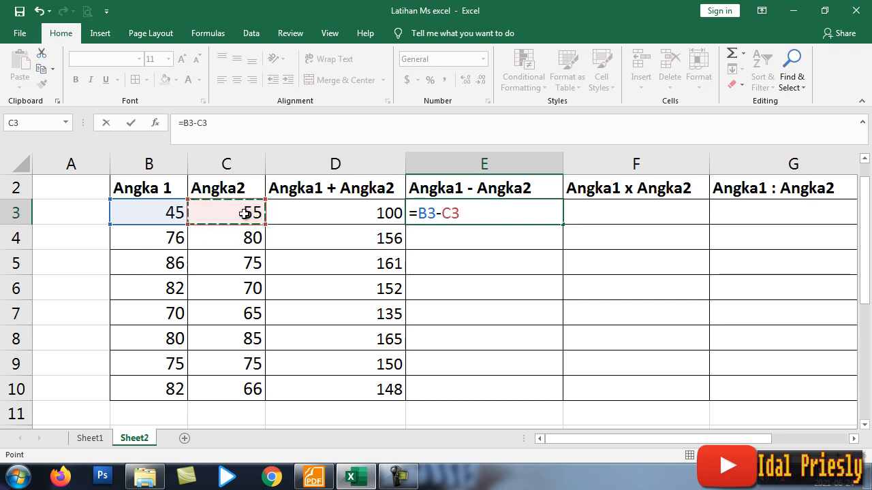
key(Return)
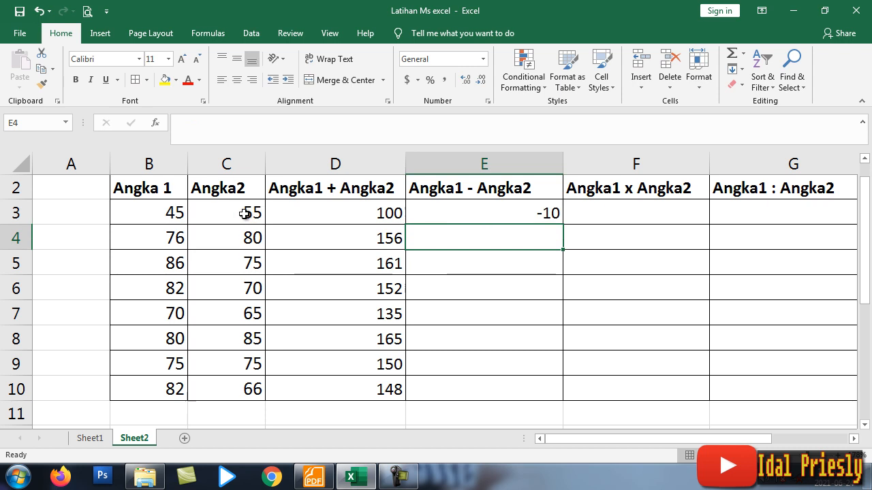
click(551, 213)
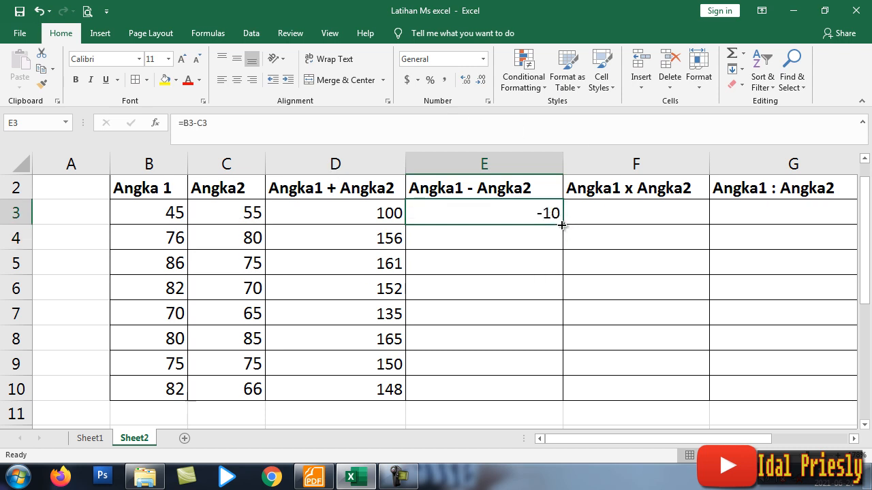
drag(561, 224, 552, 388)
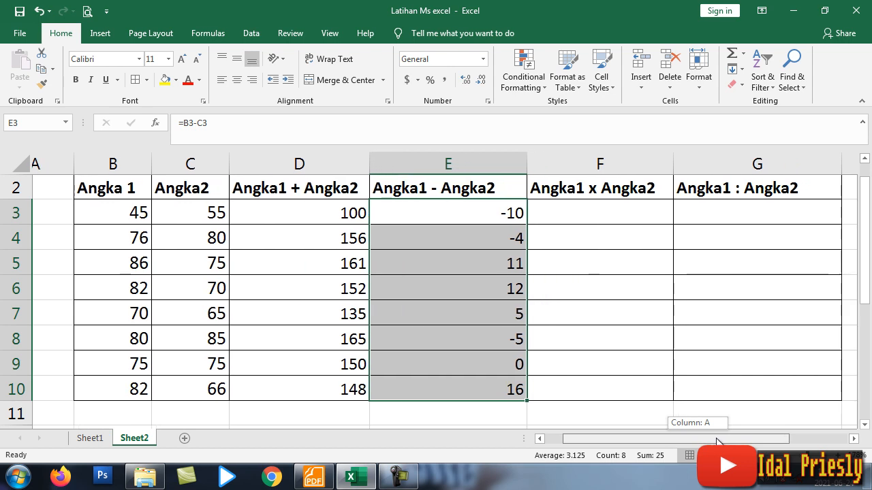
Make the result cells D3:G10 under the four calculation headings bold.
click(603, 213)
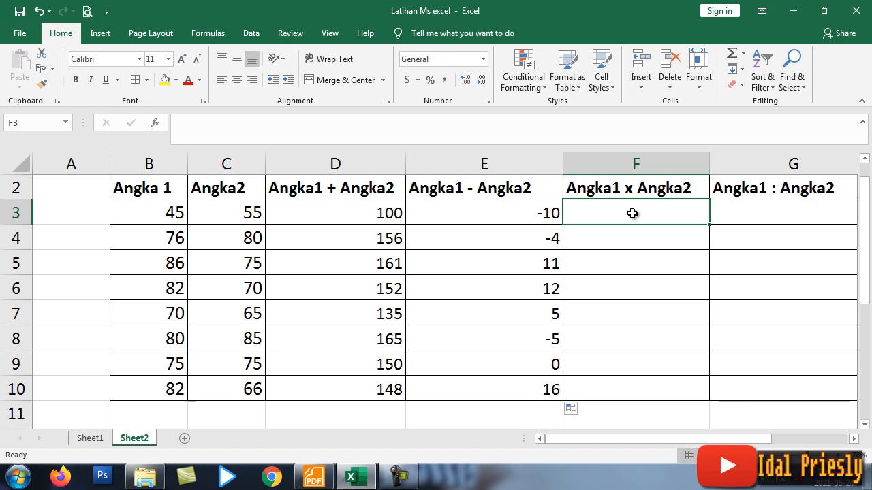
drag(370, 206, 774, 389)
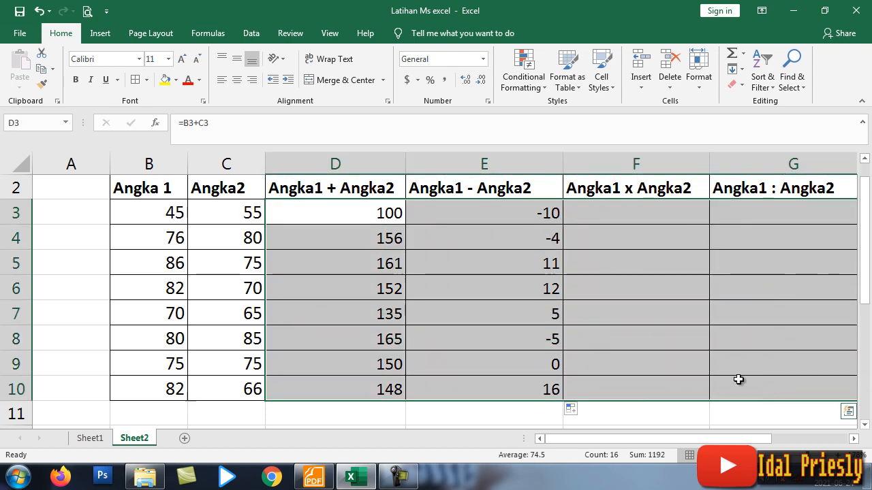
click(75, 79)
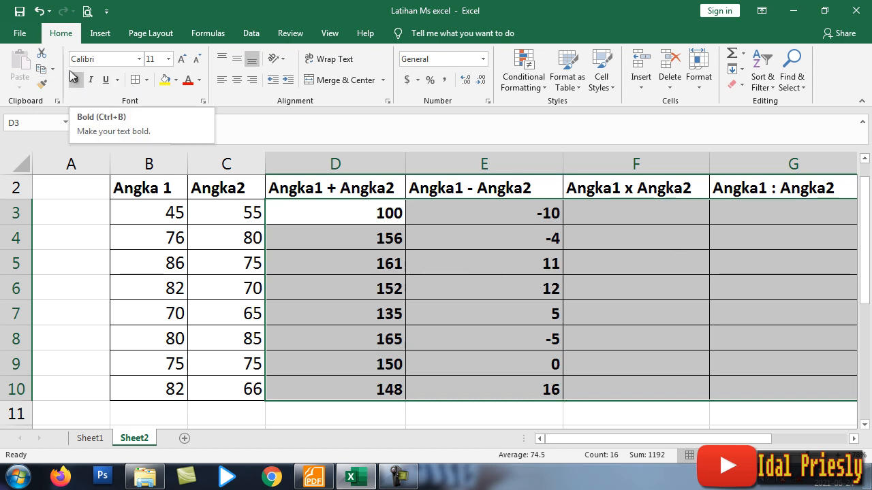
Enter the formula =B3*C3 in F3 under Angka1 x Angka2 and fill it down through F10.
click(654, 220)
double_click(642, 218)
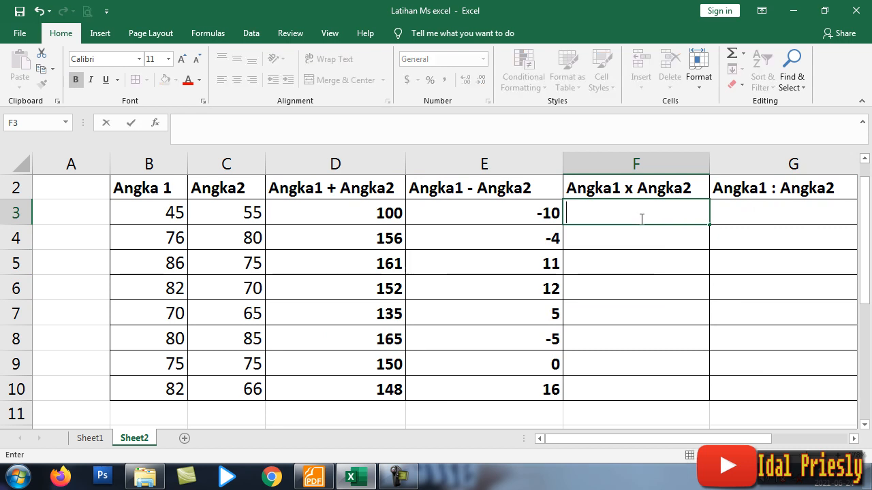
text(=)
click(128, 211)
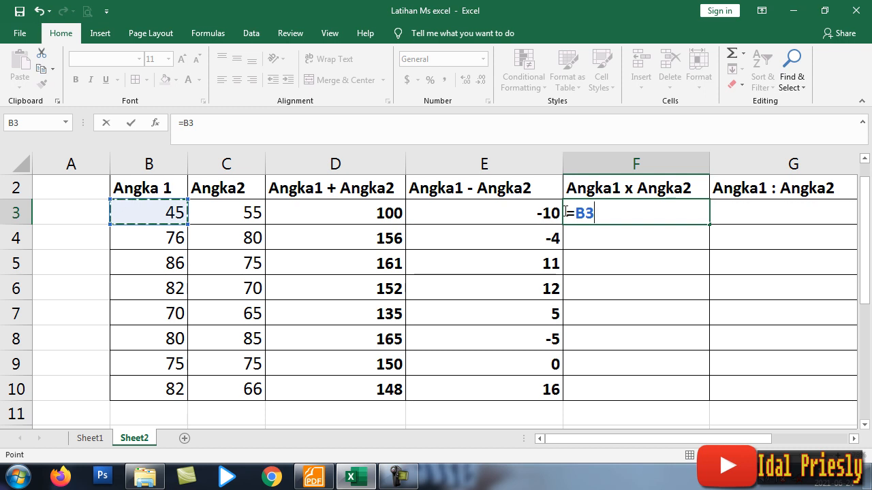
text(*)
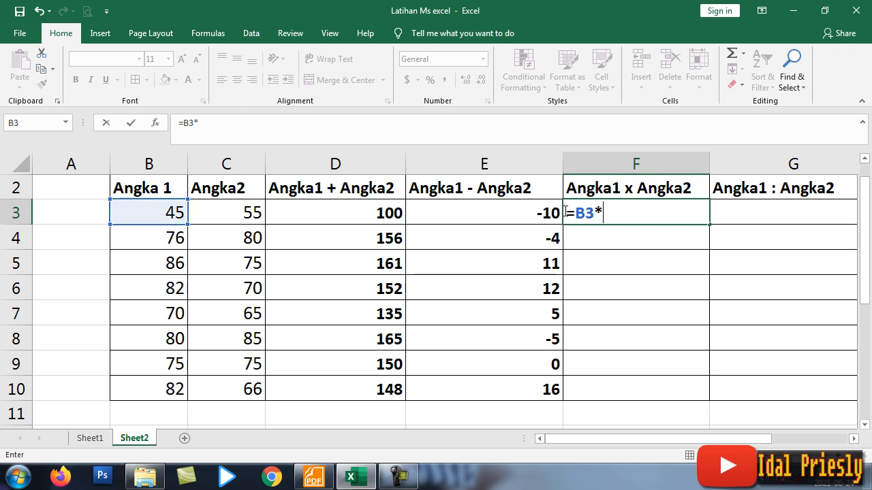
click(245, 213)
key(Return)
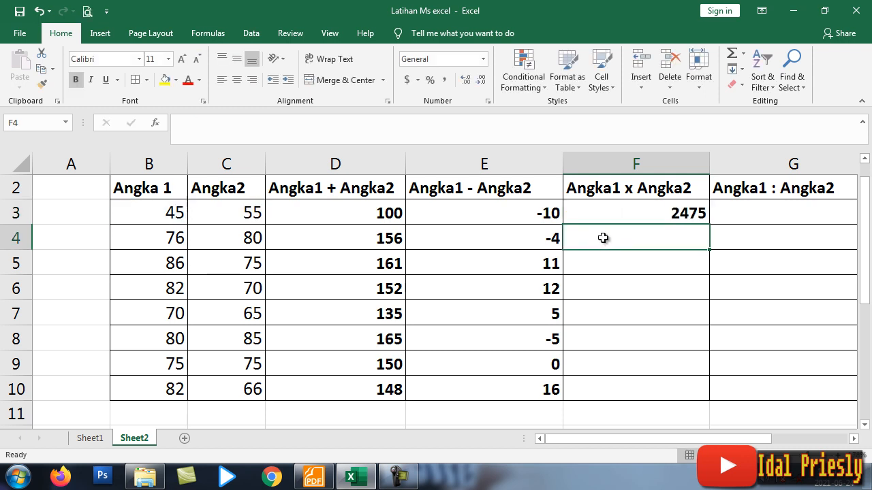
click(695, 212)
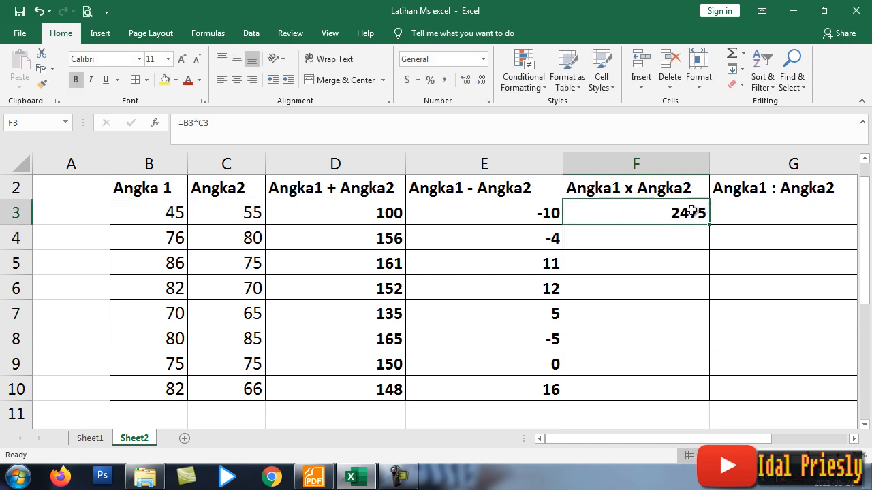
scroll(611, 310, right, 2)
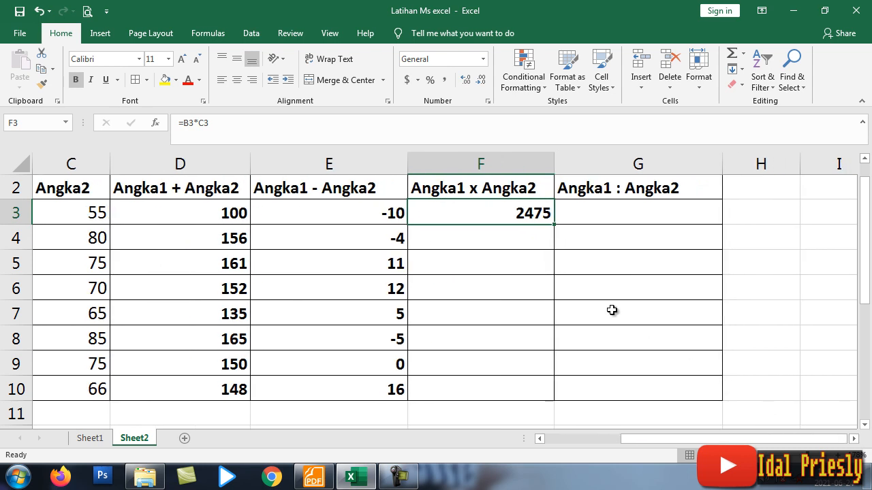
drag(557, 227, 547, 396)
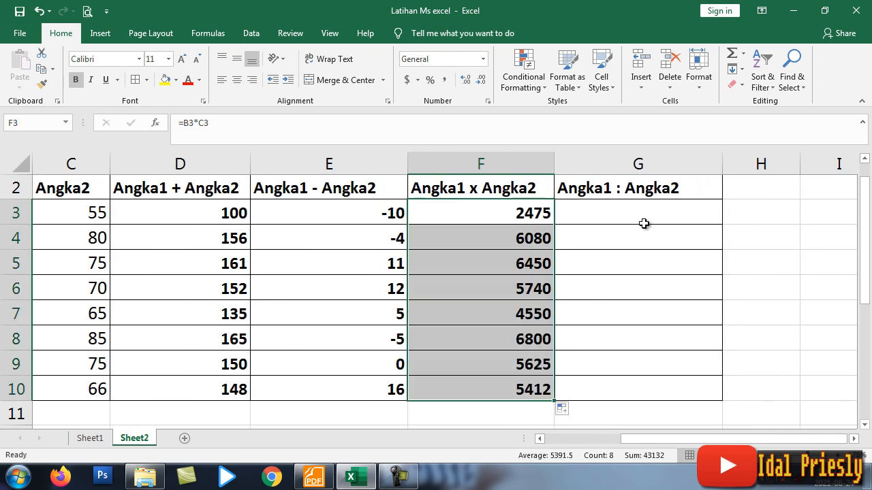
Enter the formula =B3/C3 in G3 under Angka1 : Angka2 and fill it down through G10.
click(621, 218)
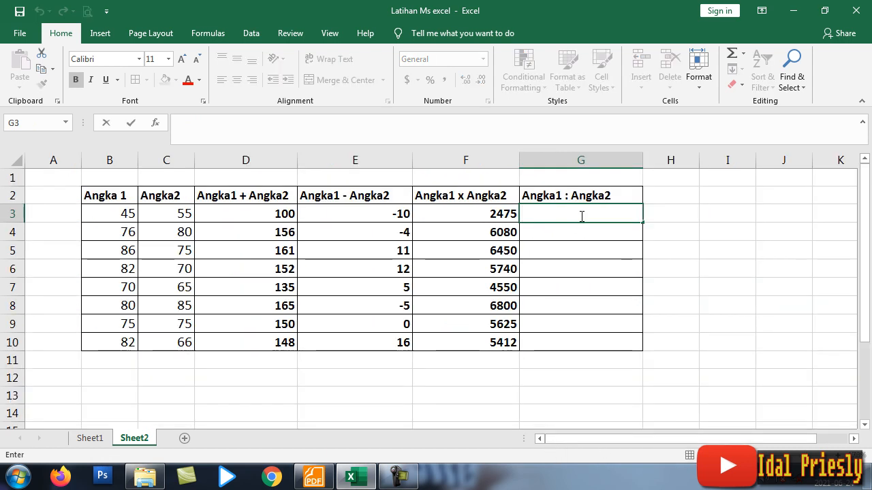
text(=)
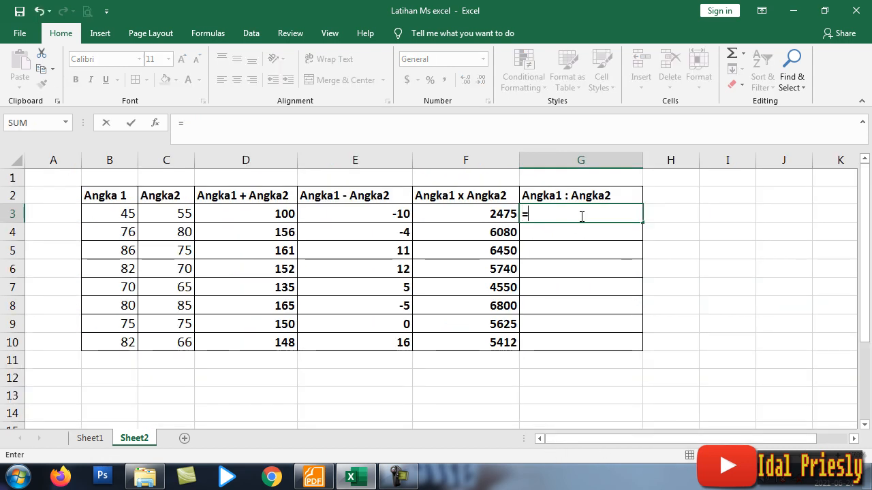
click(111, 213)
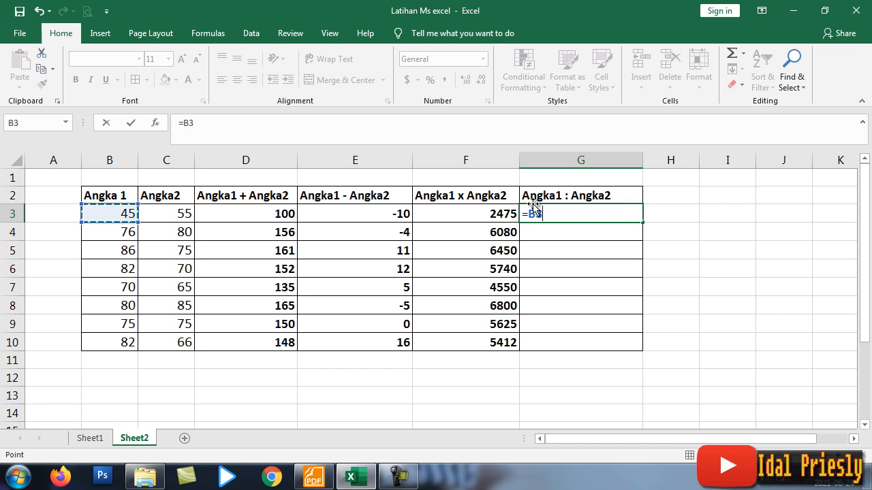
text(/)
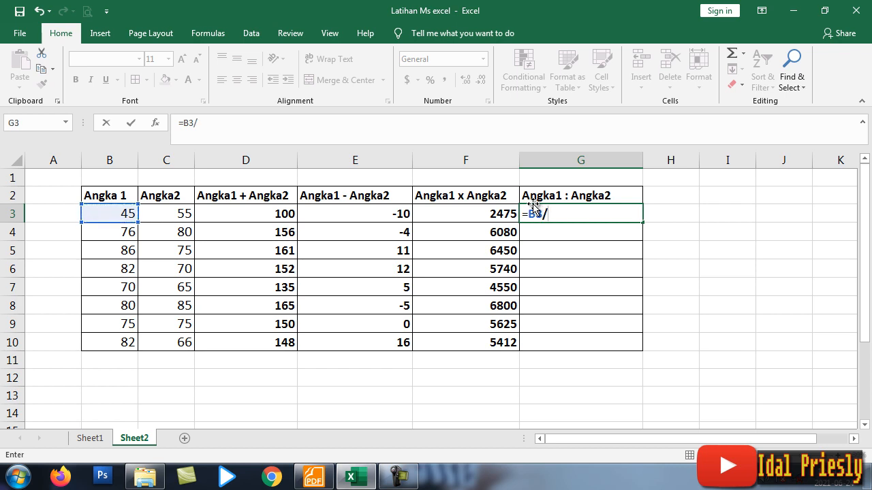
click(182, 213)
key(Return)
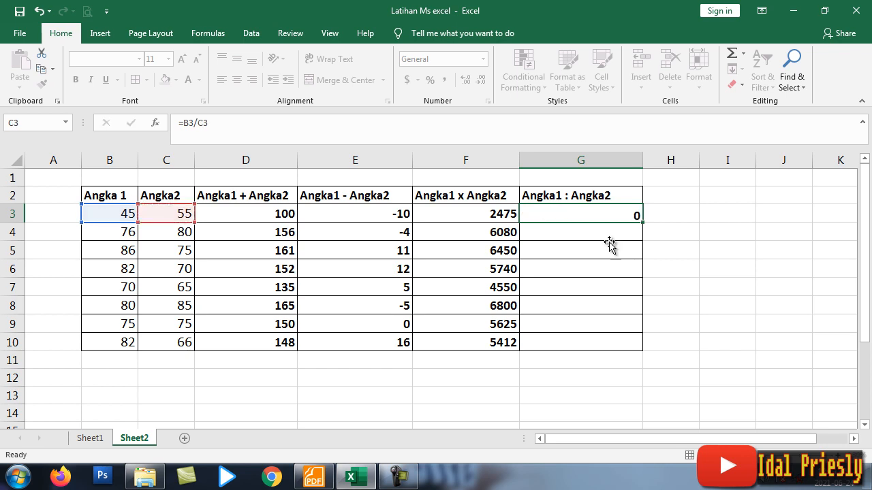
click(593, 216)
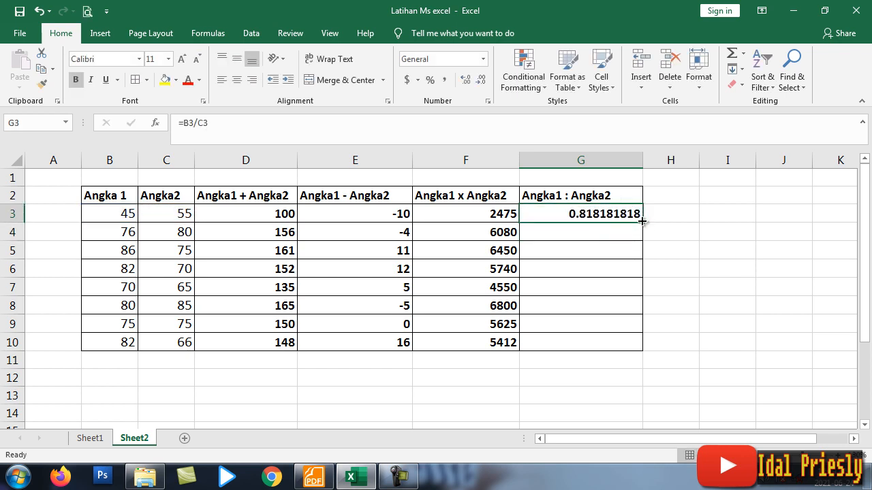
drag(641, 222, 643, 344)
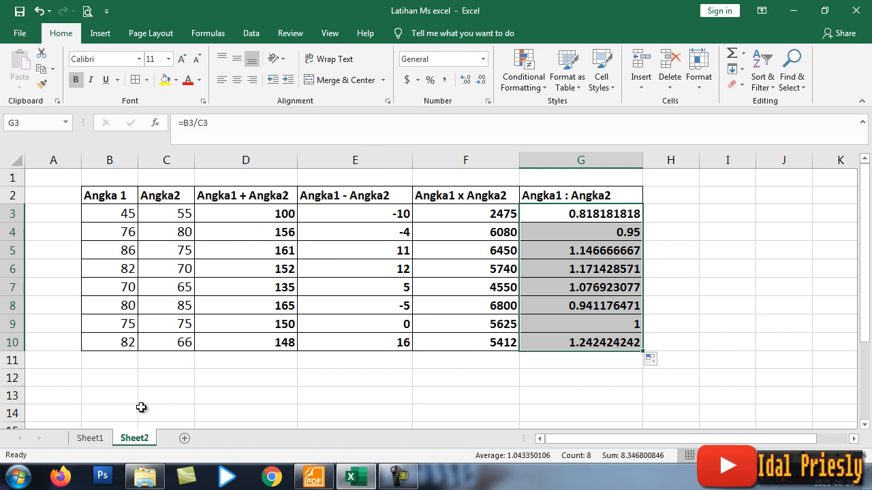
Review the grade table on Sheet1: its title, the Jumlah and Rata-Rata headings, and the Nilai Terendah and Nilai Tertinggi rows.
click(97, 443)
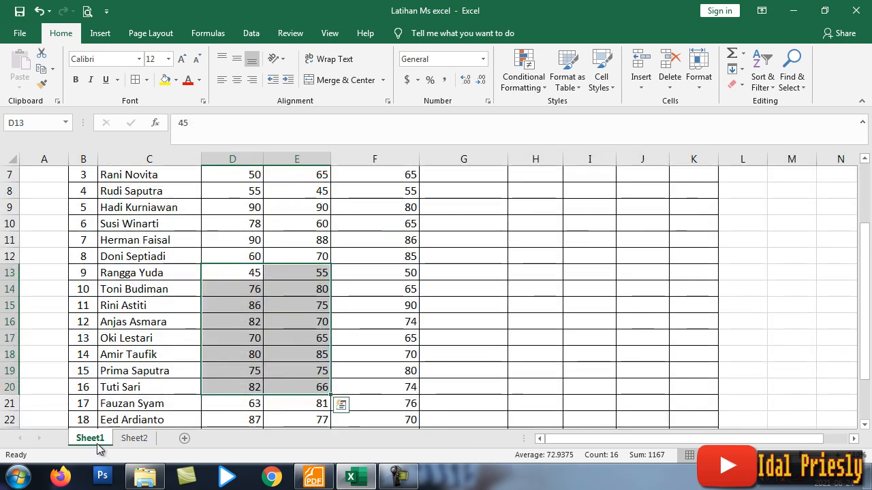
scroll(511, 343, up, 2)
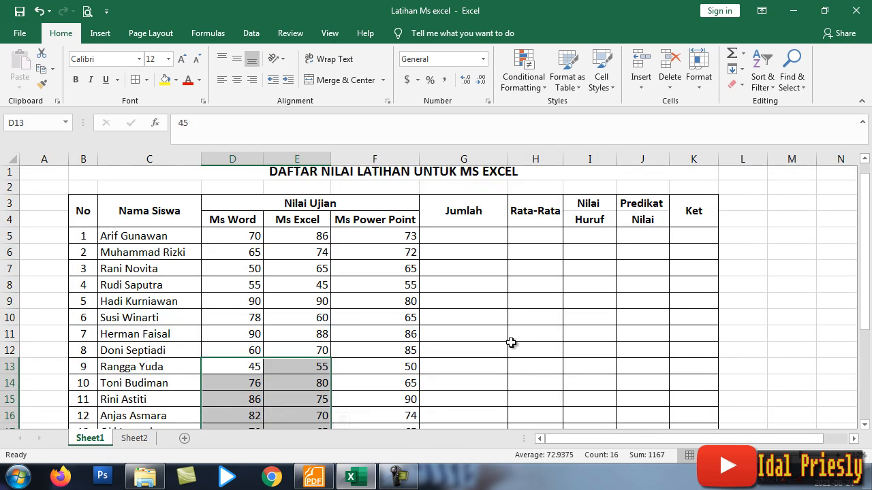
click(443, 178)
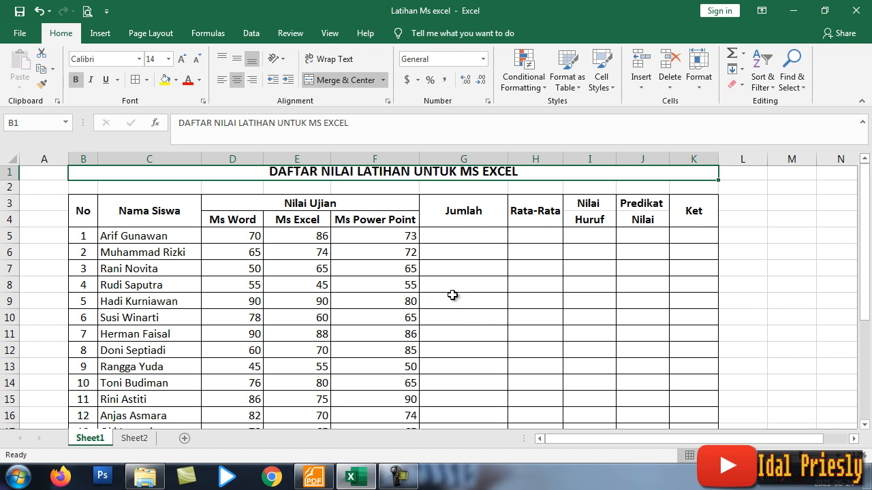
drag(865, 188, 866, 199)
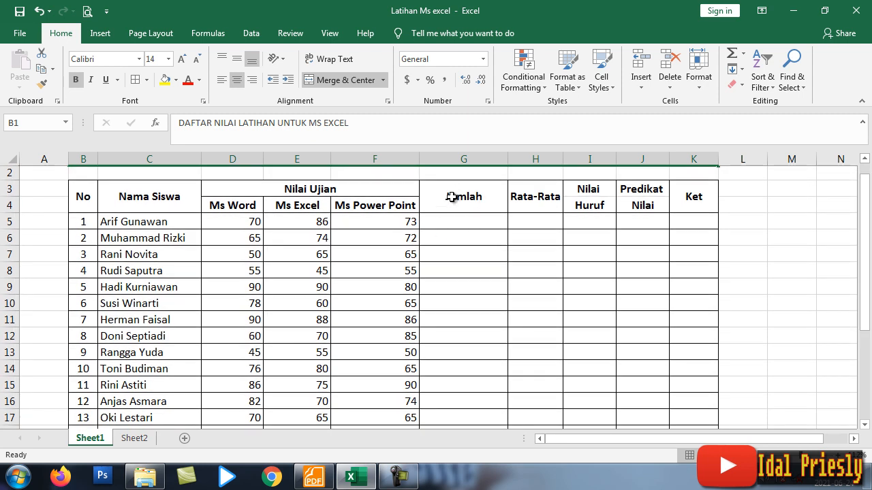
click(451, 196)
click(552, 196)
drag(865, 218, 866, 371)
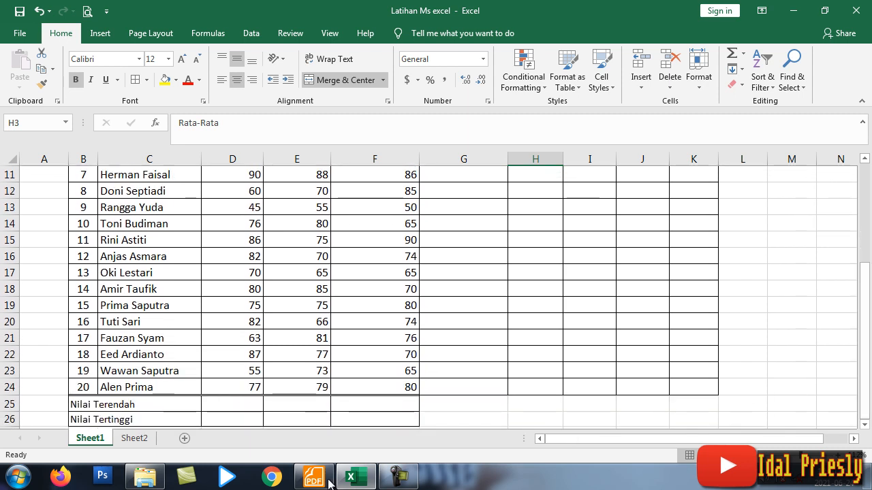
click(91, 406)
click(113, 419)
scroll(464, 314, up, 3)
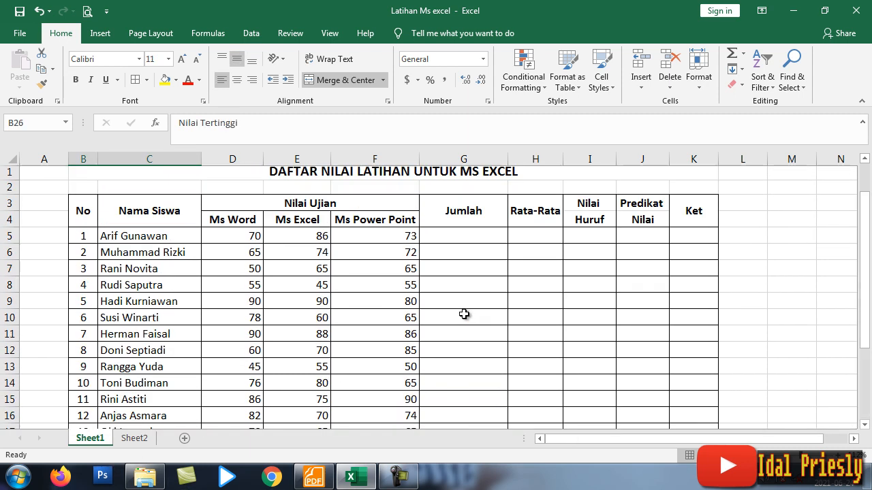
Make the Nilai Terendah and Nilai Tertinggi labels in rows 25 and 26 bold.
scroll(463, 313, down, 5)
drag(125, 322, 122, 335)
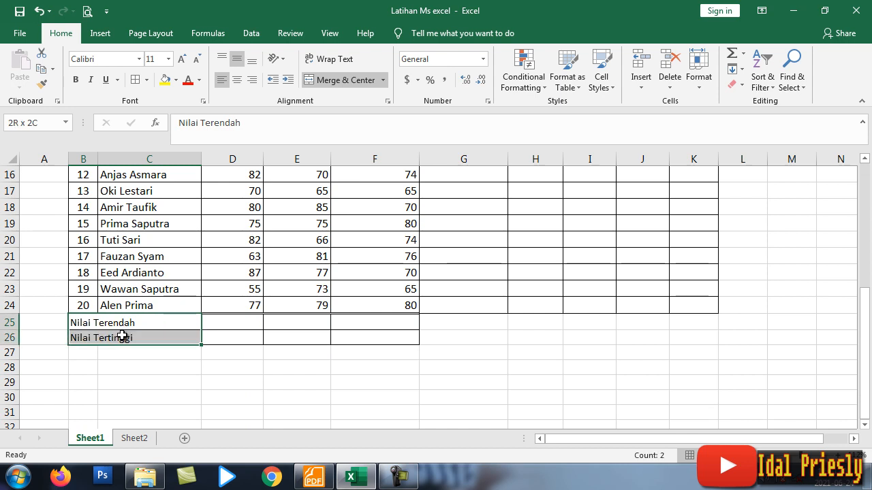
key(ctrl+b)
click(587, 366)
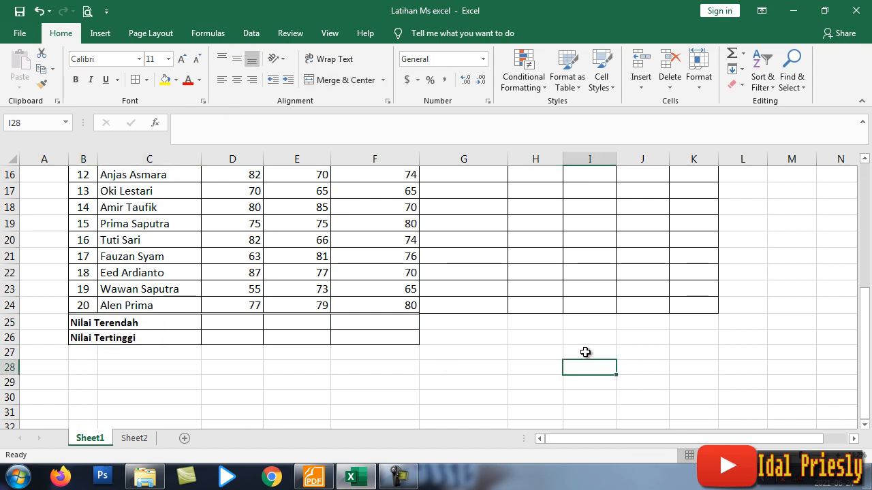
Enter the formula =sum(D5:F5) in G5, the first student row of the Jumlah column.
scroll(708, 268, up, 5)
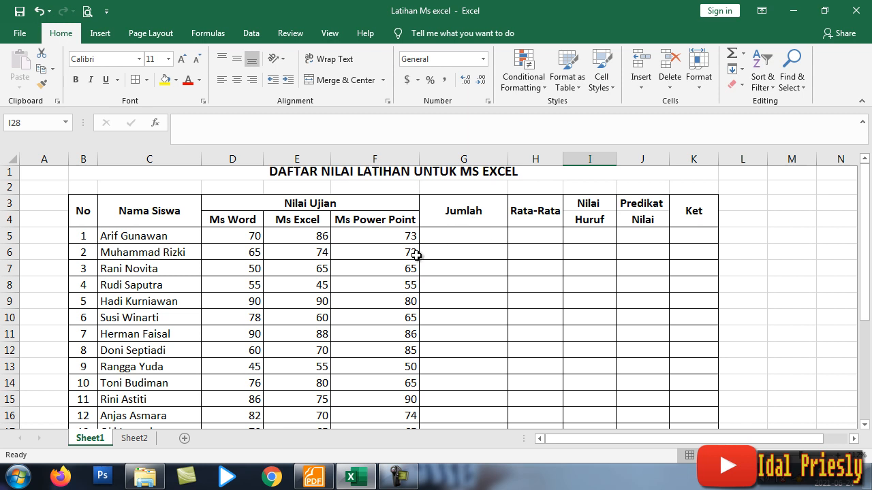
click(452, 233)
double_click(452, 234)
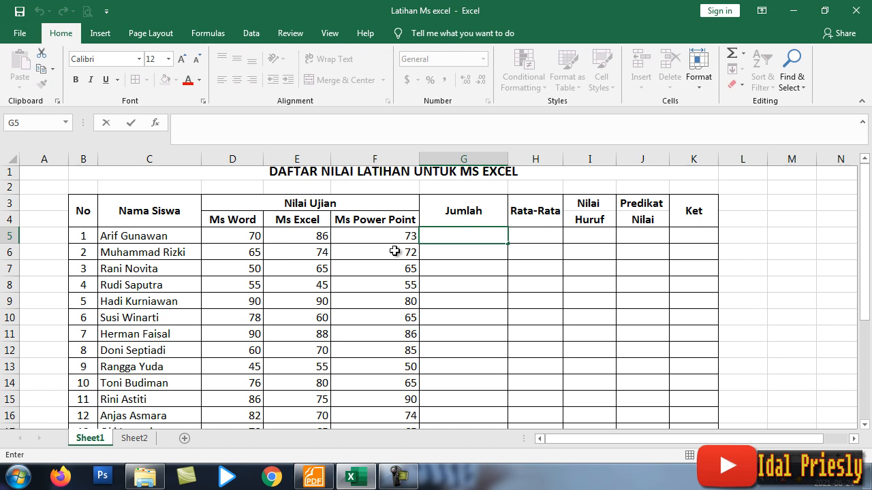
text(=)
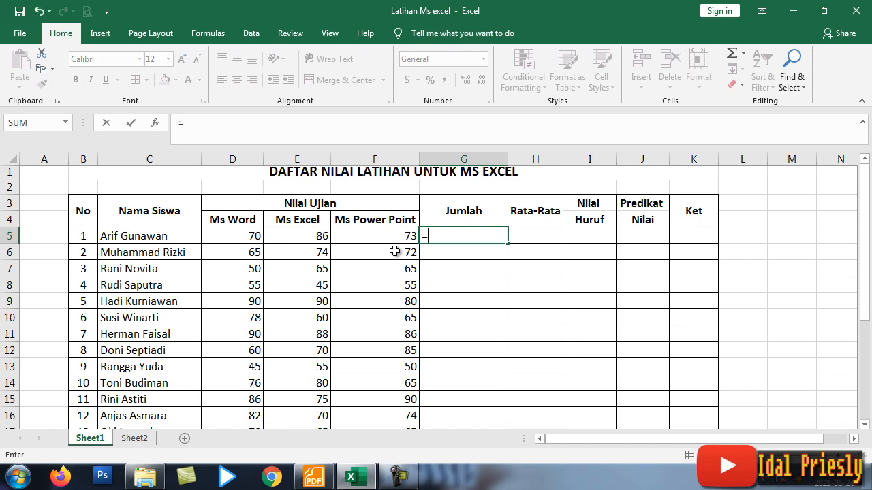
text(s)
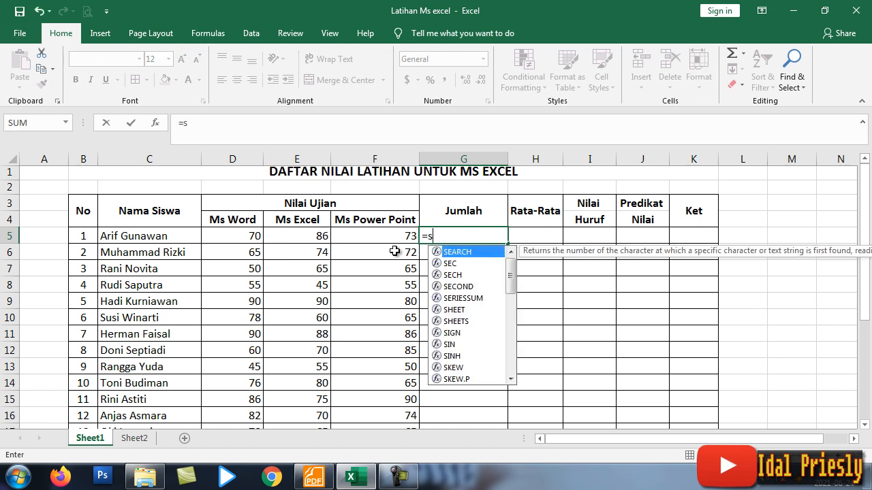
text(um)
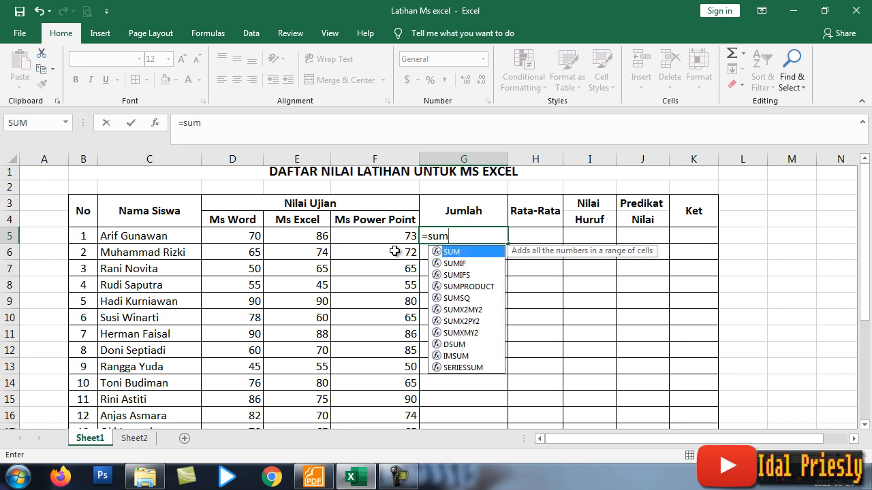
text(()
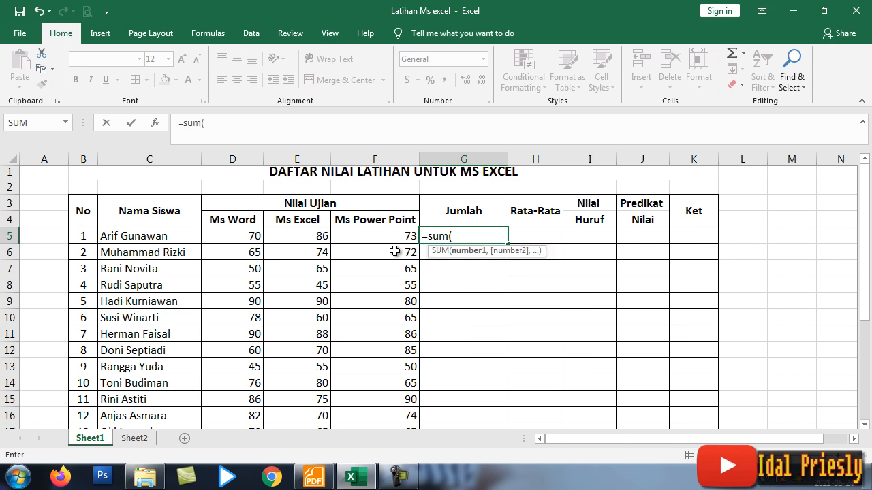
click(233, 235)
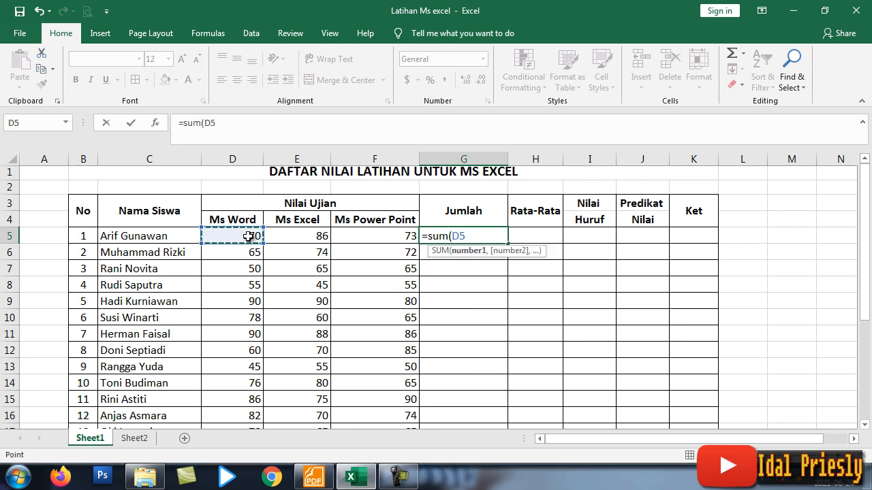
drag(248, 236, 362, 237)
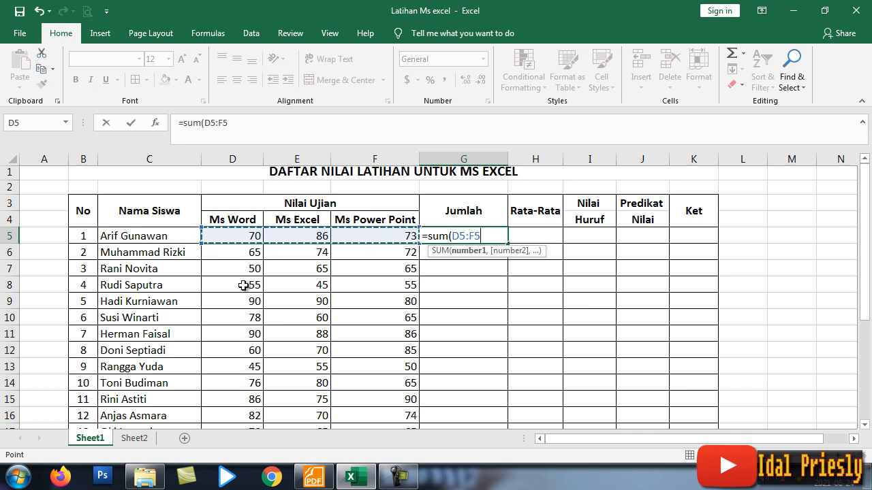
text())
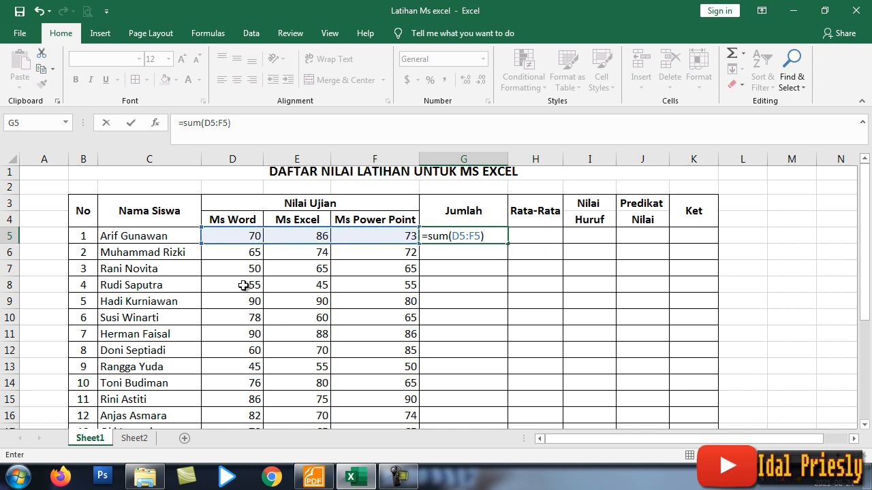
key(Return)
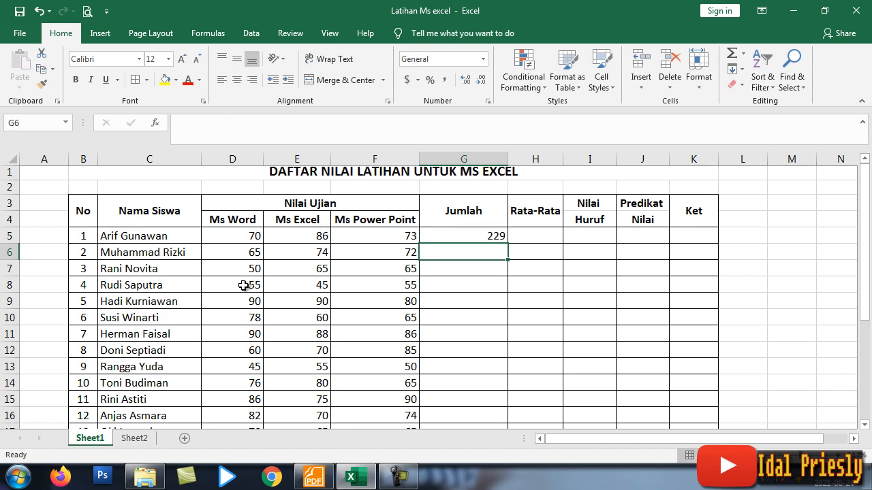
Fill the SUM formula in G5 down the Jumlah column through G24.
click(492, 237)
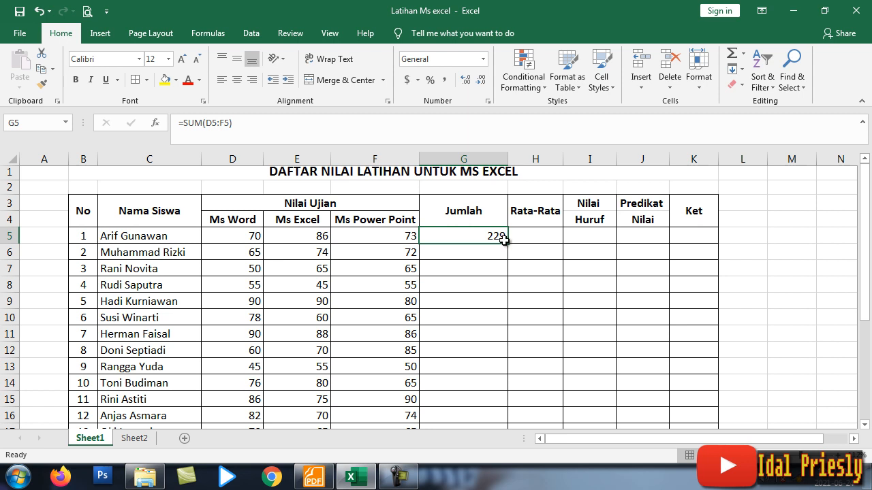
drag(507, 244, 500, 373)
scroll(608, 302, up, 4)
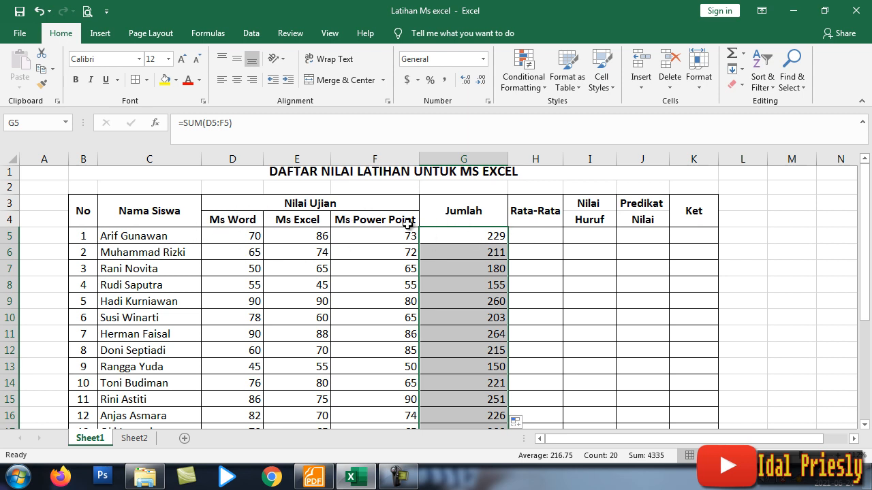
Make the cells G5:K24, from the Jumlah column through the Ket column, bold.
click(529, 241)
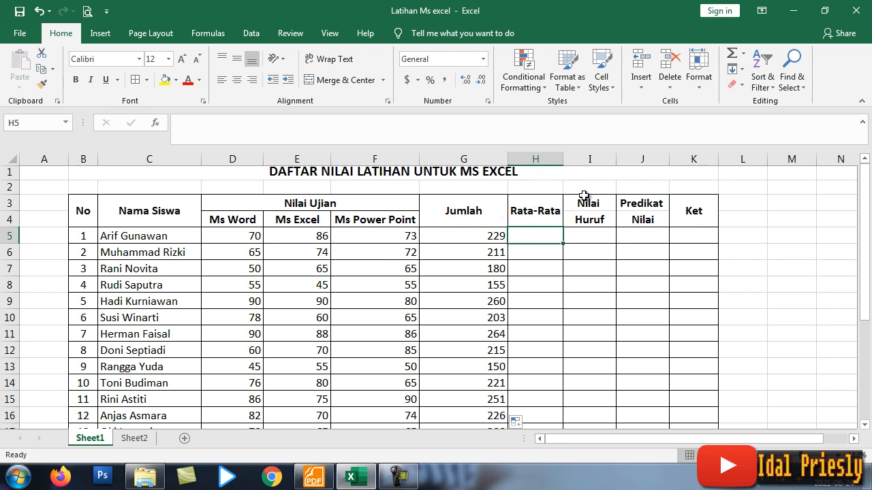
drag(487, 238, 694, 385)
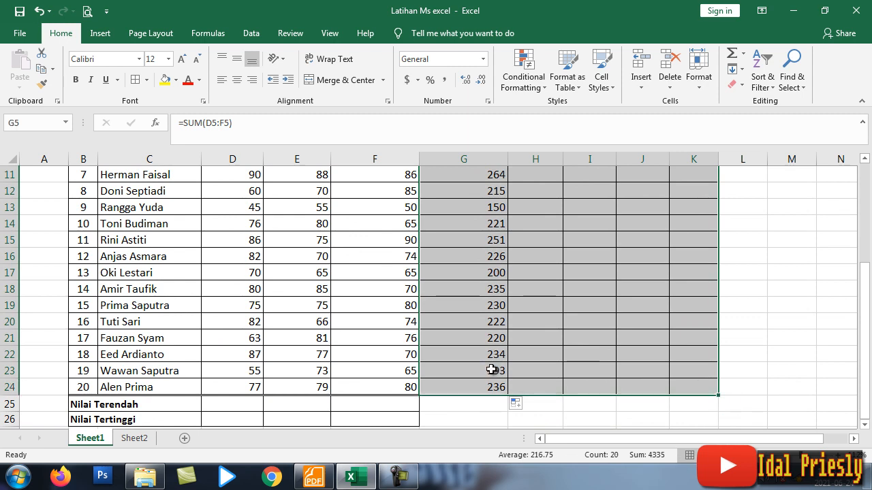
scroll(511, 341, up, 3)
Enter the formula =average(D5:F5) in H5, the first student row of the Rata-Rata column.
click(533, 236)
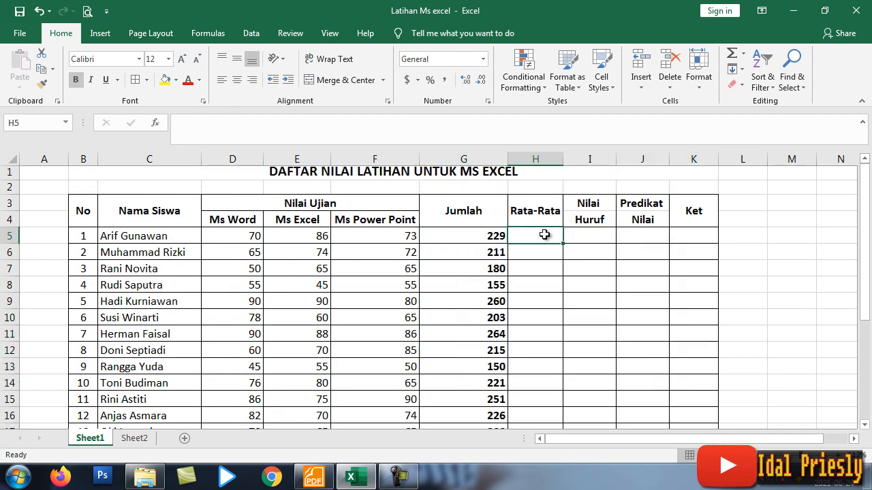
double_click(525, 237)
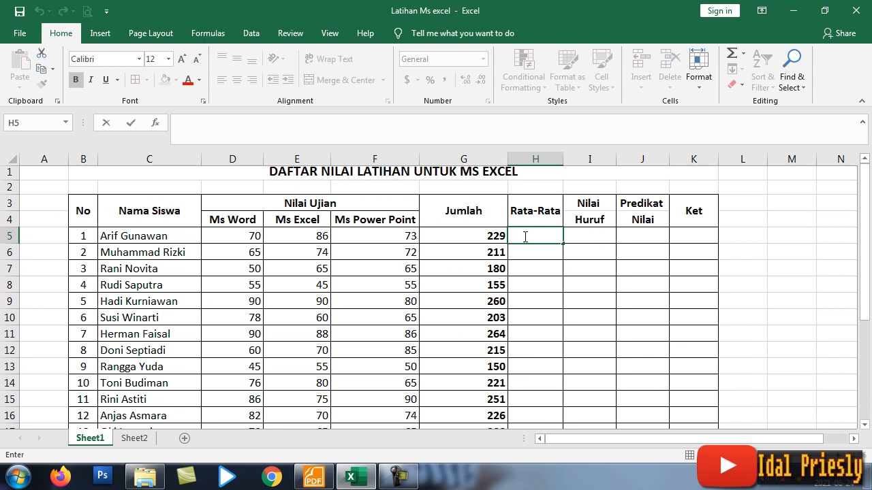
text(=)
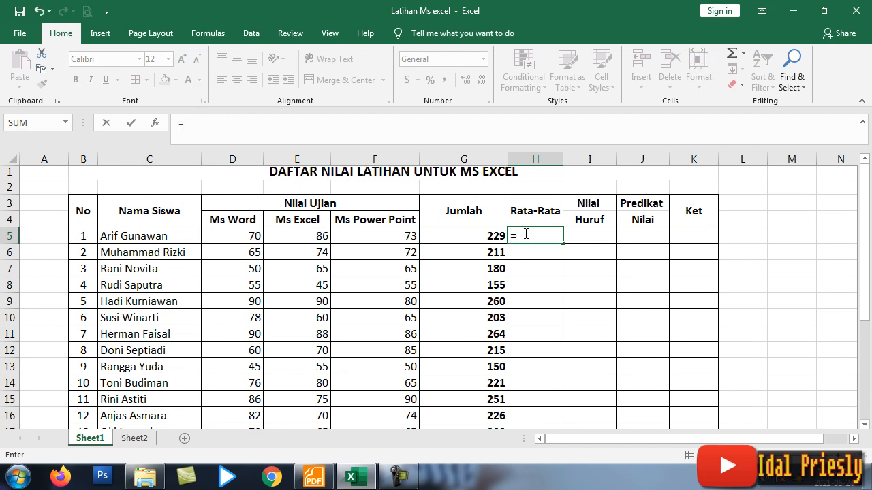
text(avera)
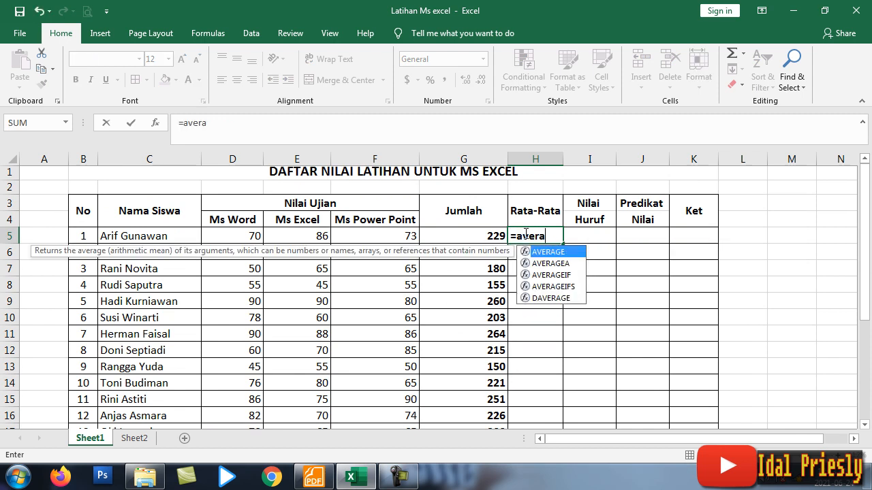
text(ge()
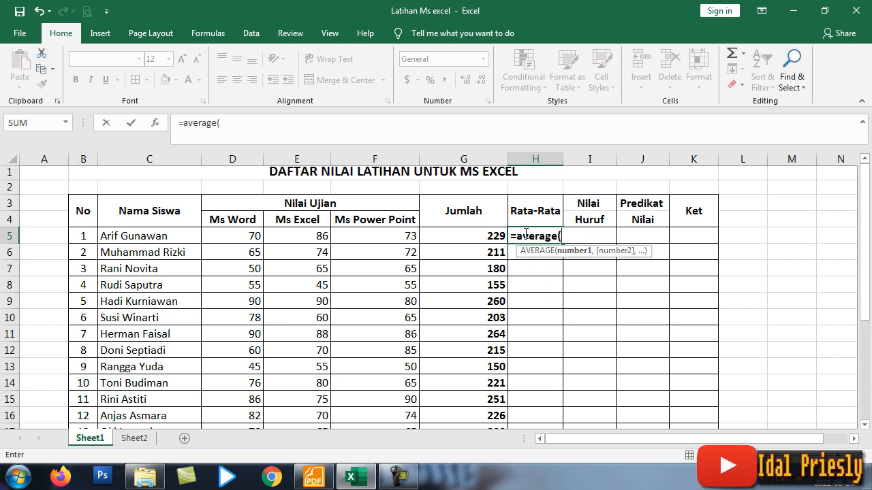
click(246, 237)
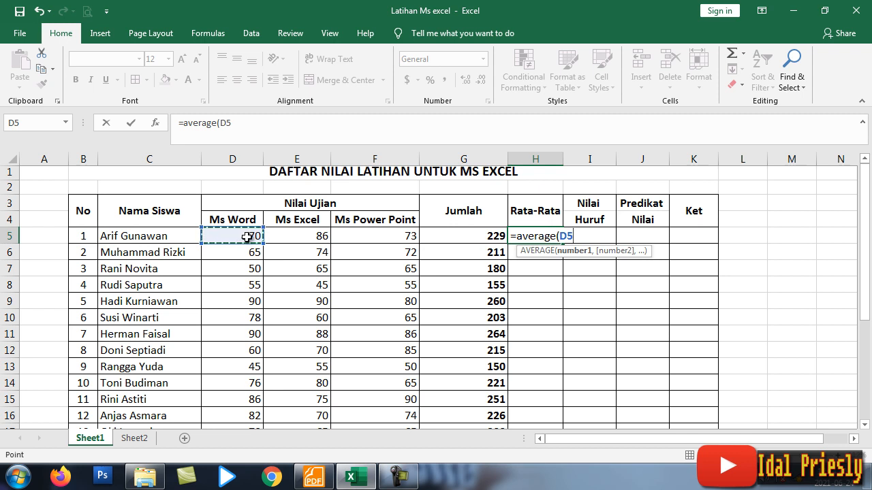
drag(256, 236, 297, 234)
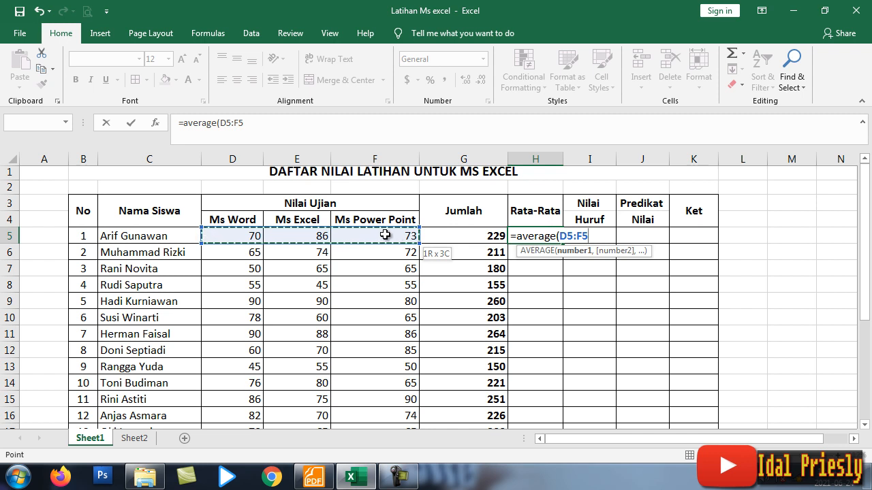
drag(476, 237, 392, 239)
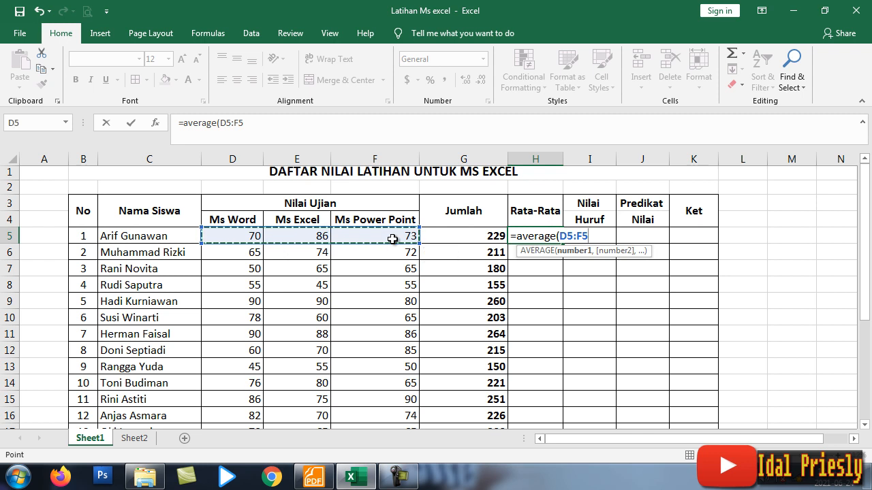
text())
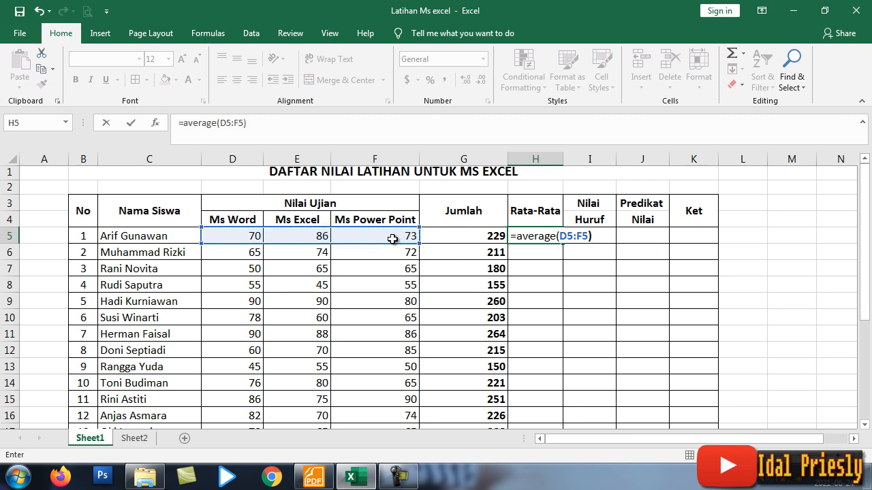
key(Return)
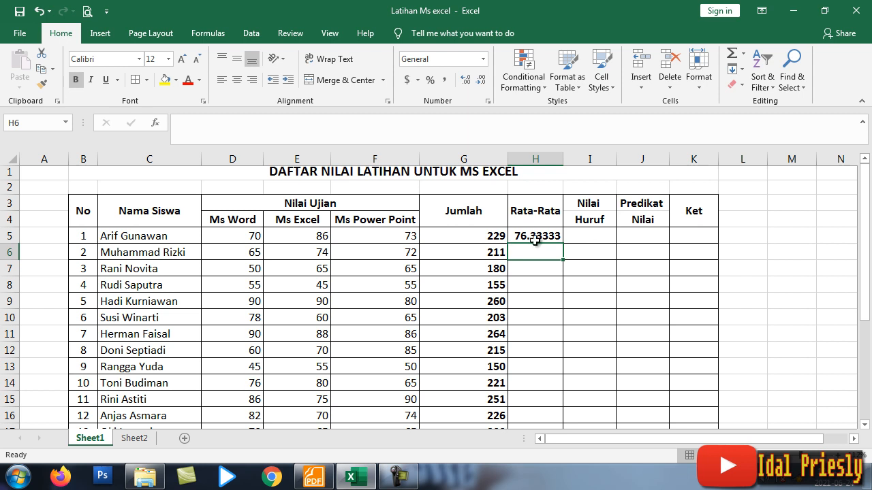
Enter the manual average formula =(D5+E5+F5)/3 in L4 beside the table to compare with the AVERAGE result.
double_click(741, 220)
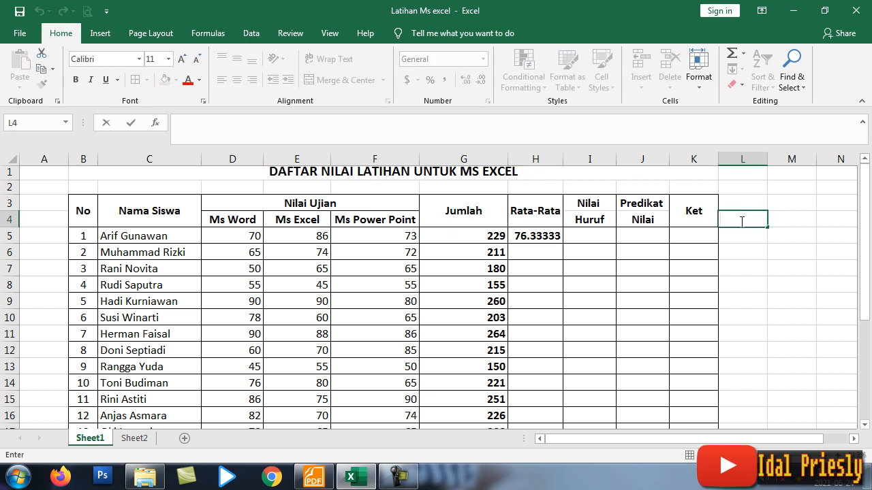
text(=)
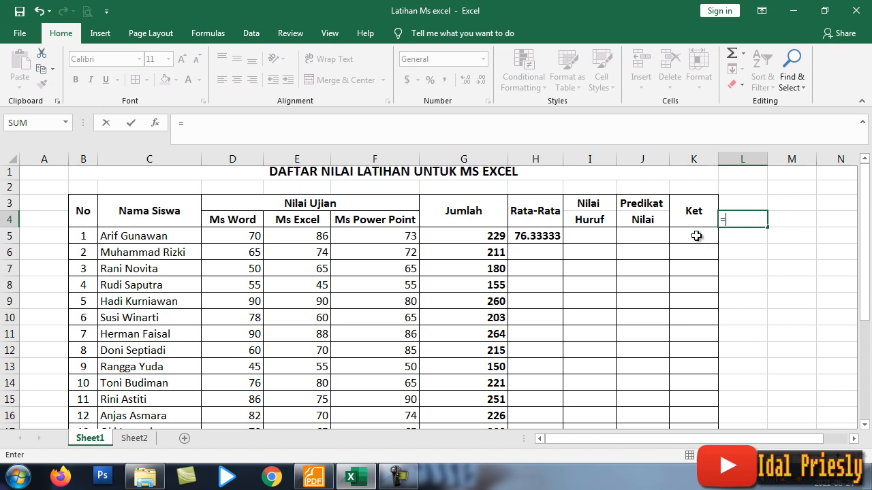
click(253, 238)
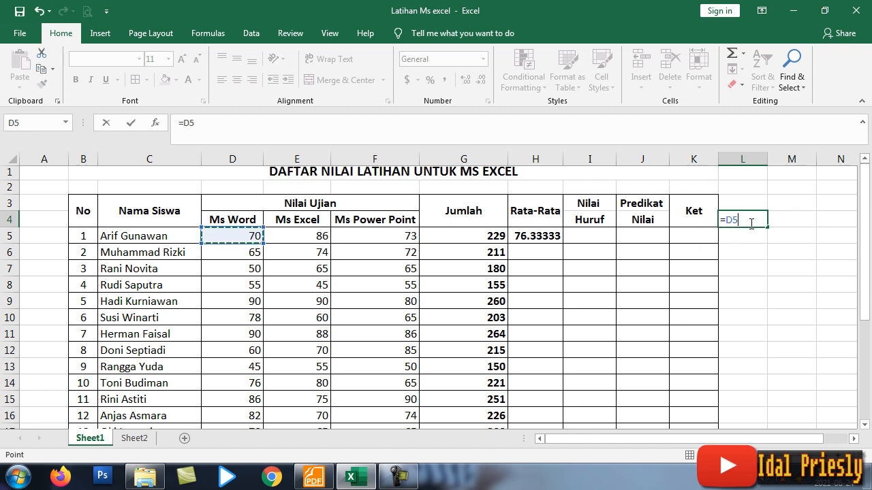
text(+)
click(308, 237)
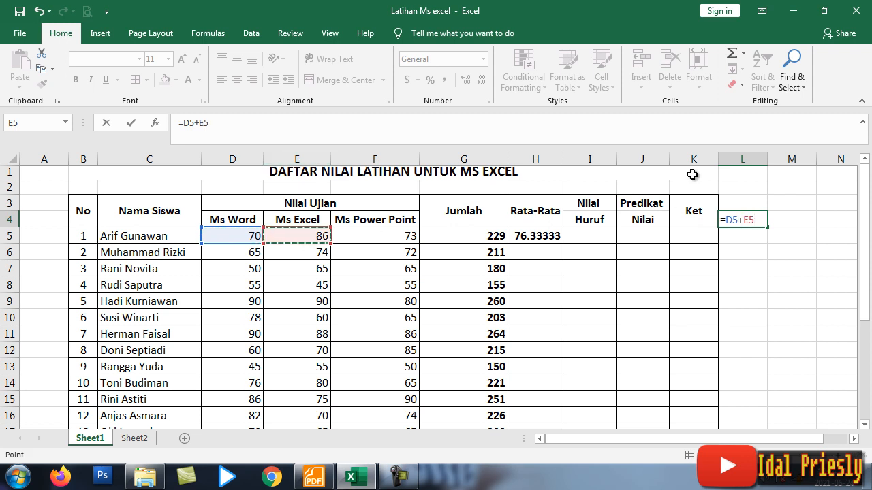
text(+)
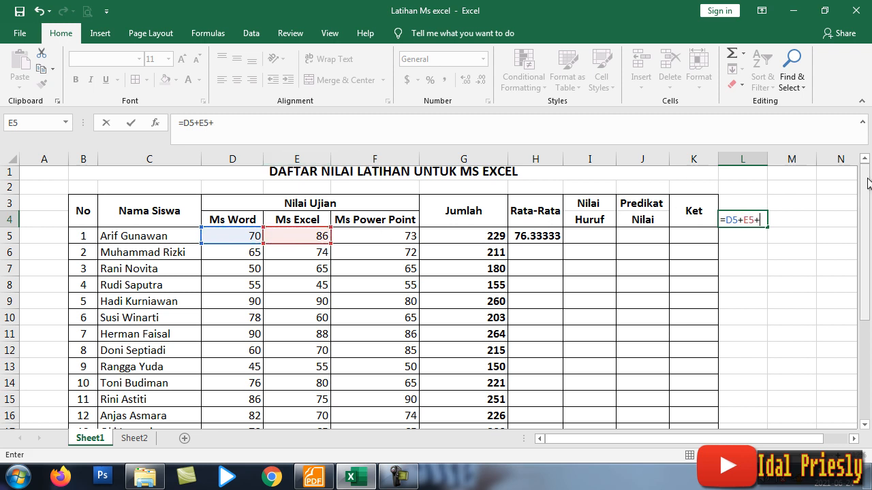
click(380, 233)
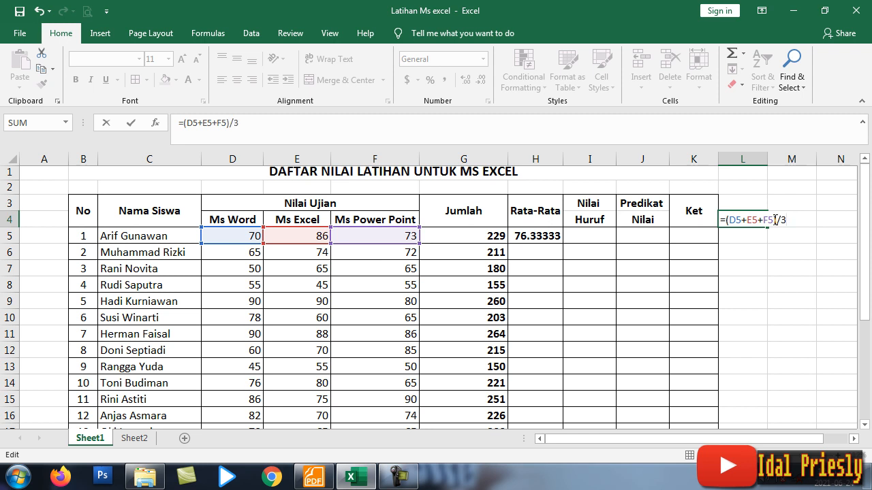
key(Return)
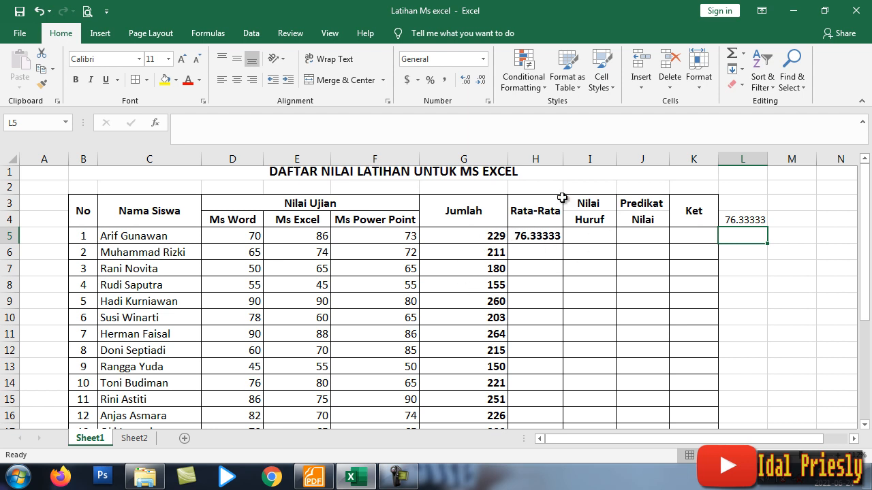
Check the parts of the manual average formula in L4 and clear that cell.
double_click(741, 219)
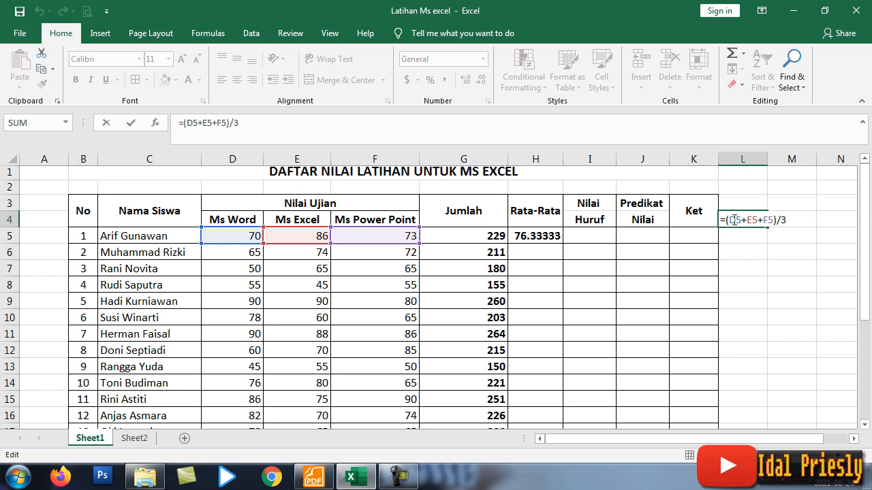
drag(730, 220, 776, 216)
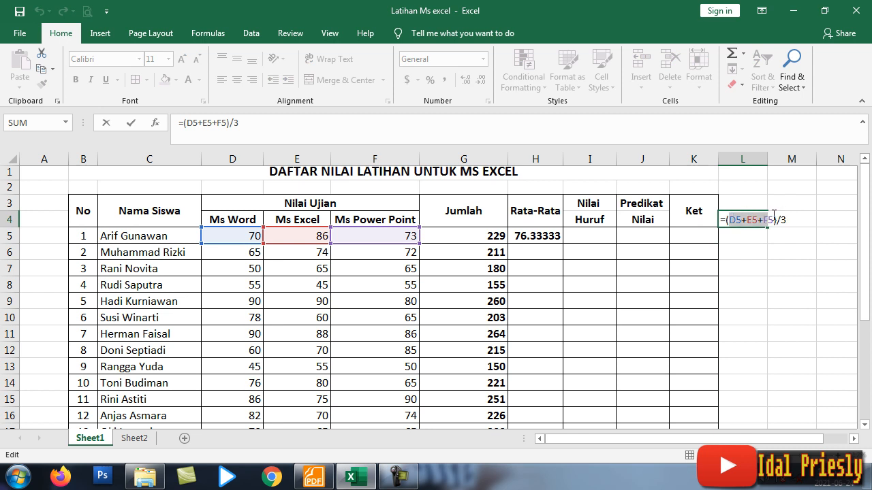
drag(775, 220, 759, 220)
click(777, 237)
click(742, 219)
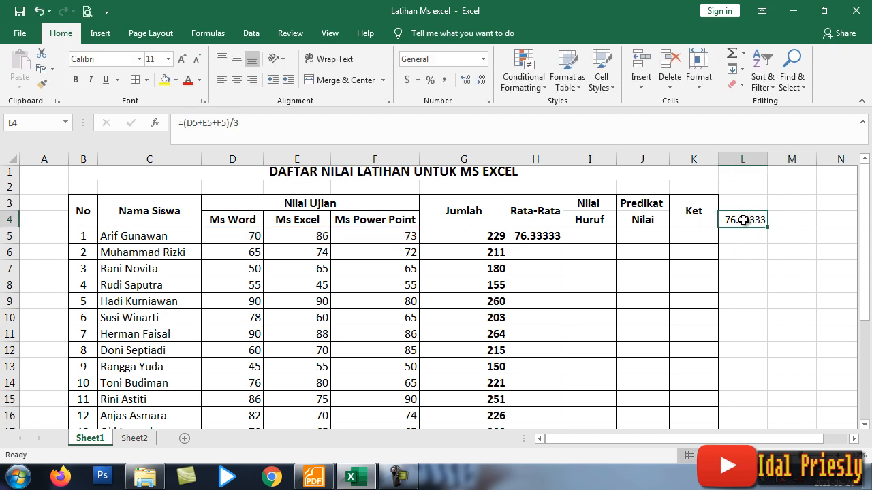
key(Delete)
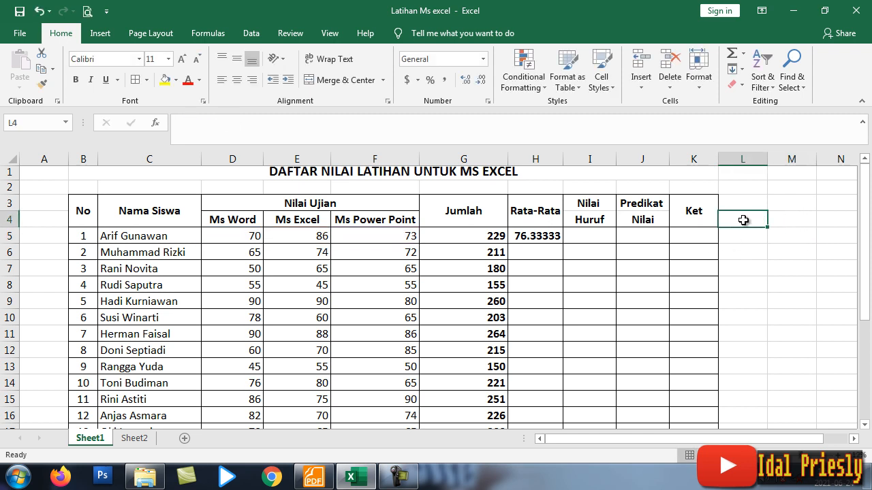
Fill the AVERAGE formula in H5 down the Rata-Rata column through H24.
click(538, 239)
drag(563, 243, 536, 371)
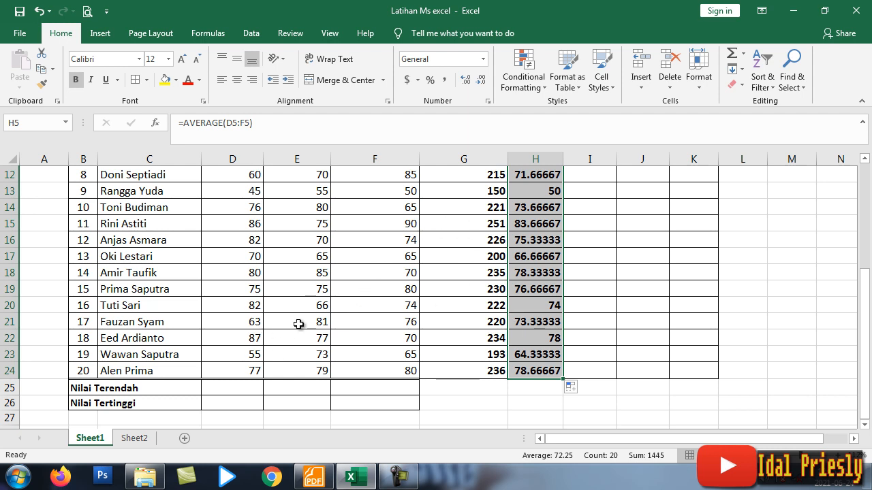
Review the Nilai Terendah row label and the Ms Word scores of all students in column D.
click(98, 389)
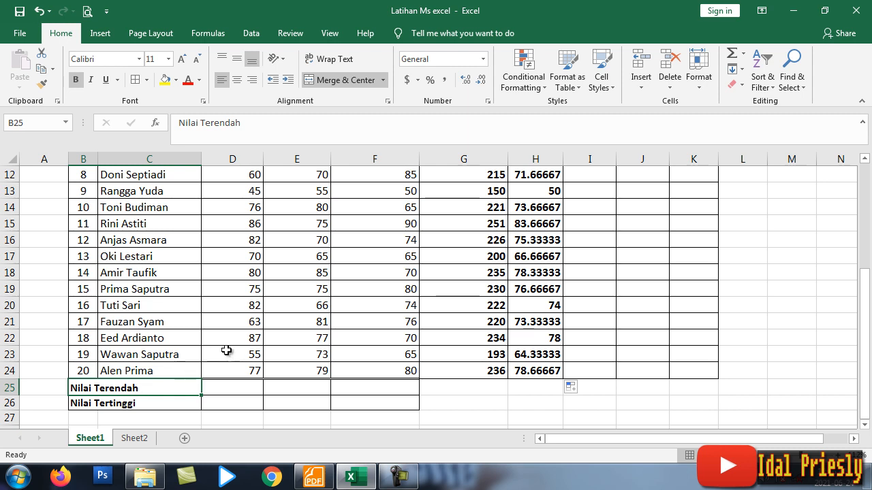
scroll(226, 350, up, 4)
scroll(253, 254, down, 1)
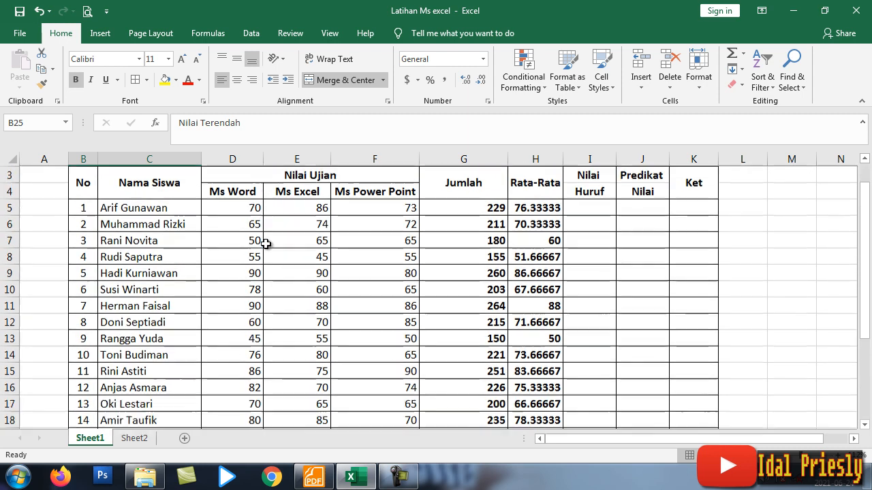
scroll(250, 225, down, 1)
scroll(250, 216, up, 1)
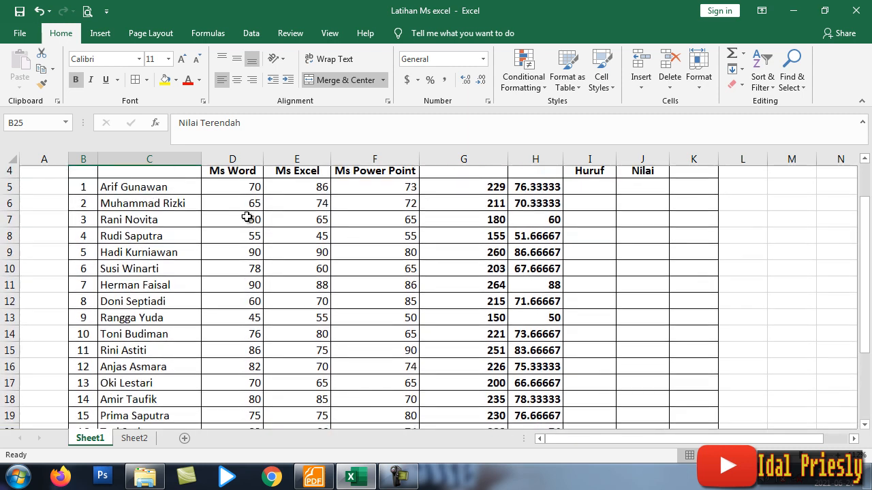
scroll(245, 330, down, 1)
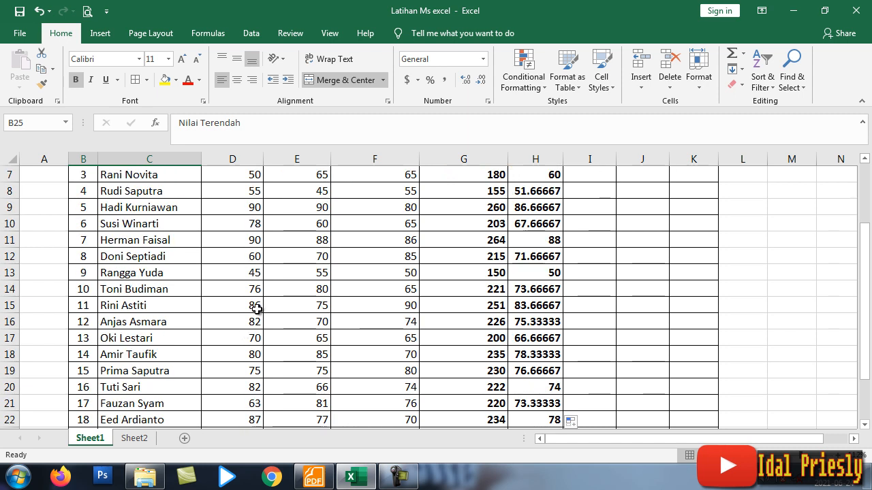
scroll(254, 203, up, 1)
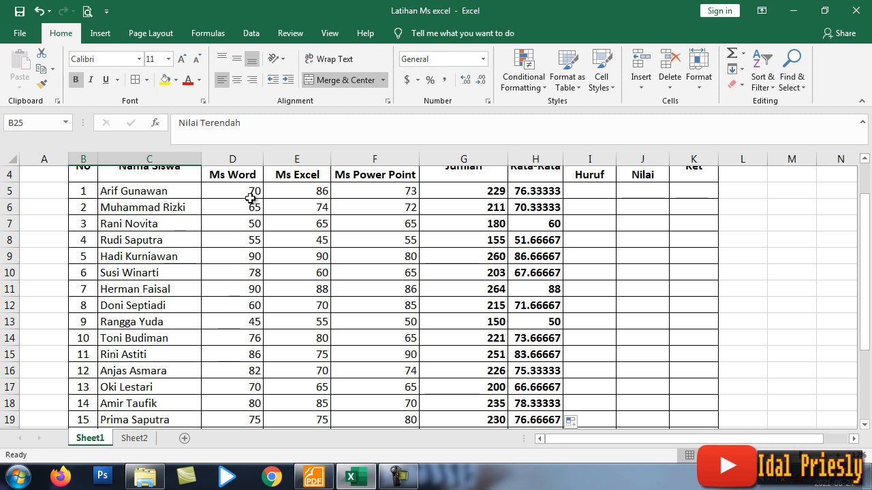
scroll(250, 198, up, 1)
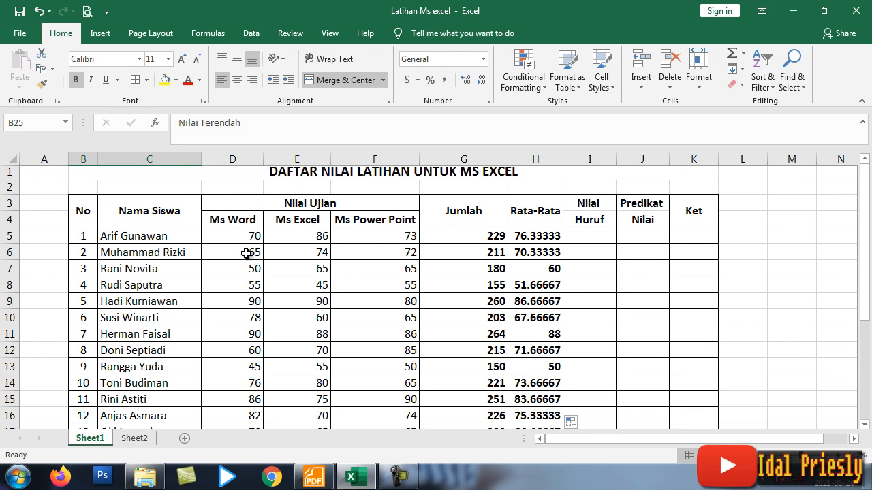
Enter =MIN(D5:D24) in D25 to calculate the Nilai Terendah of the Ms Word scores.
scroll(242, 289, down, 6)
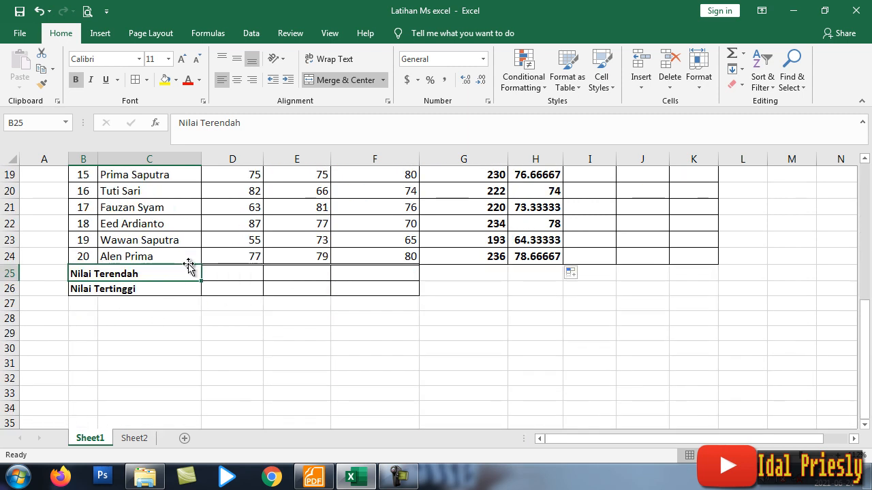
double_click(223, 273)
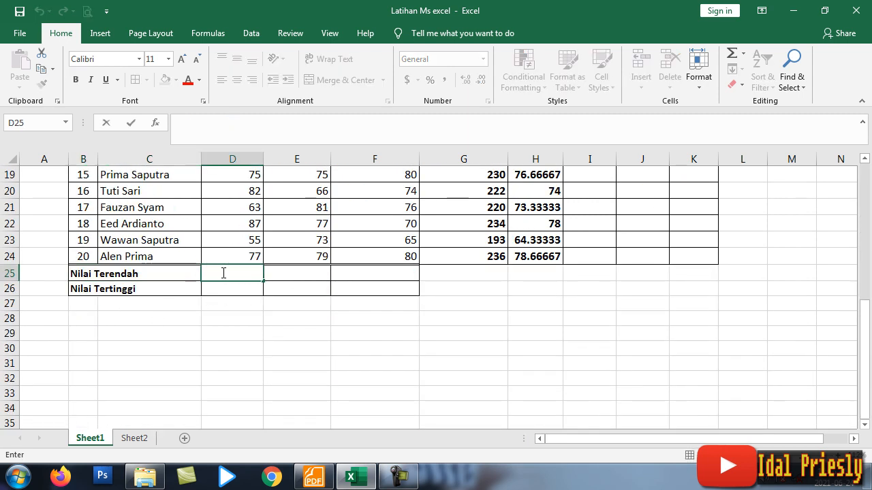
text(=)
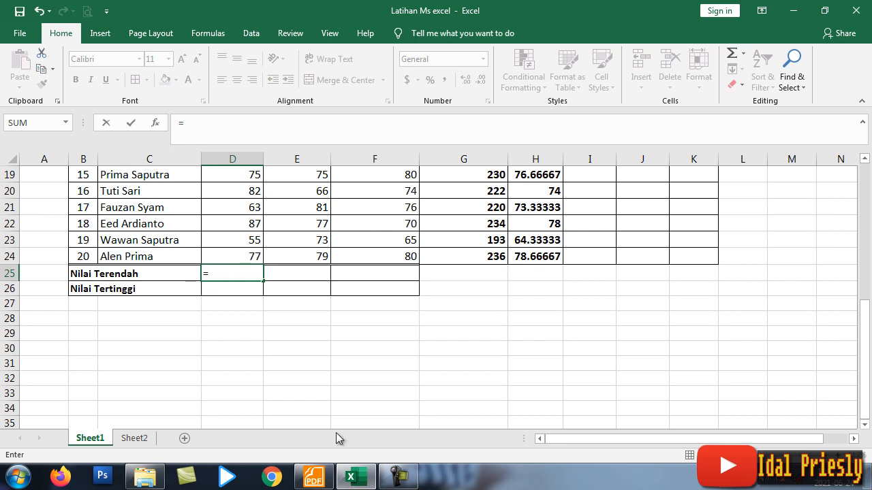
text(m)
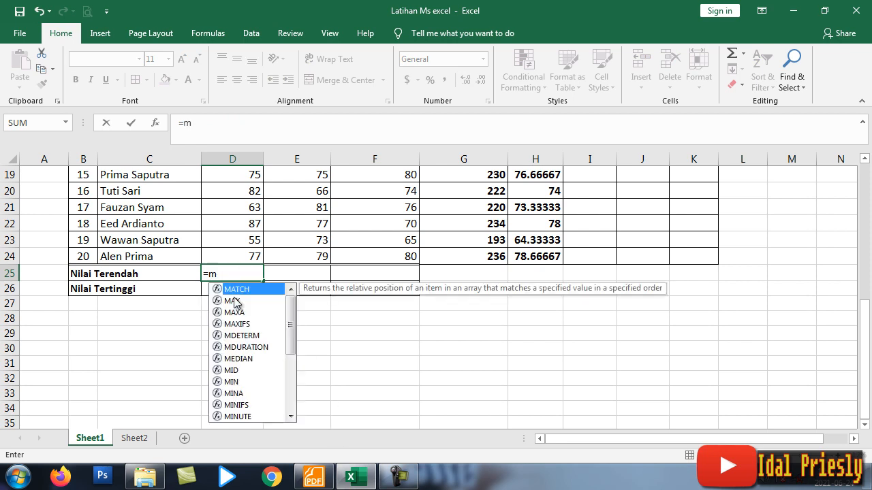
text(in()
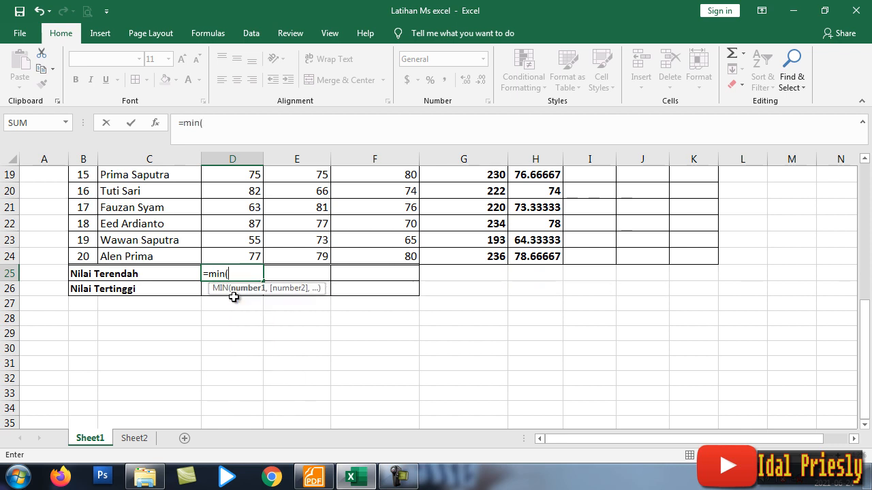
scroll(233, 297, up, 6)
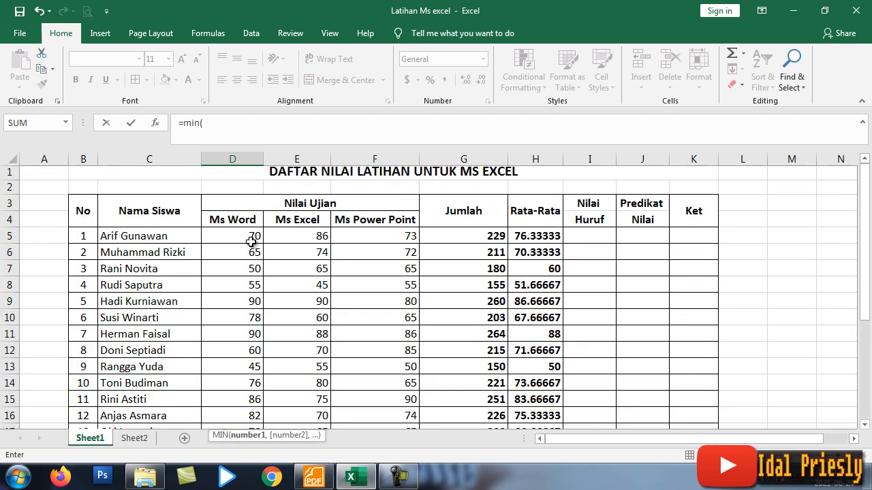
click(251, 236)
drag(251, 236, 239, 368)
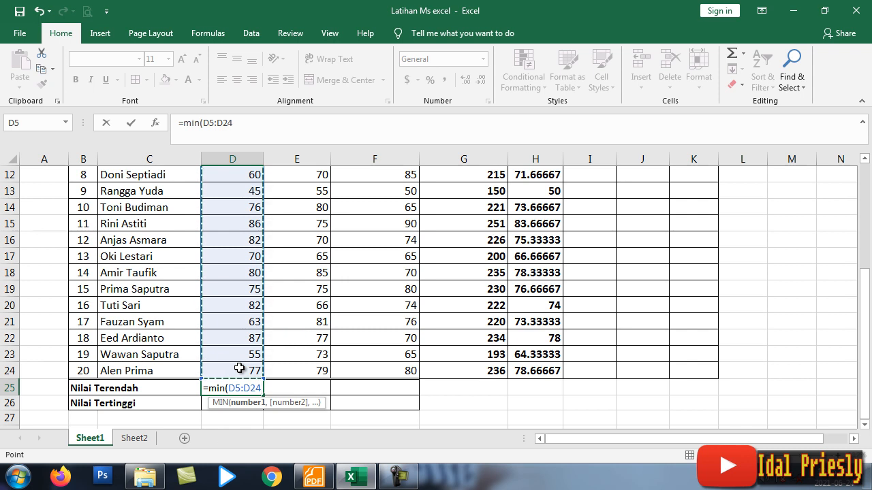
text())
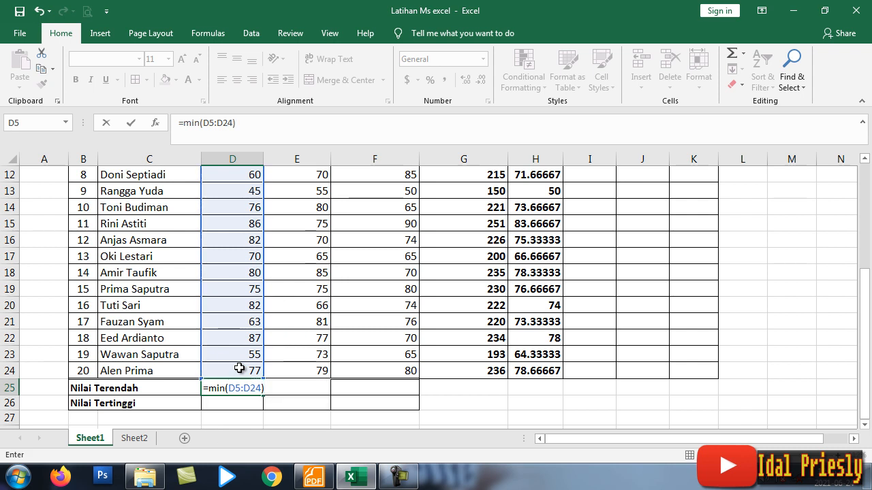
key(Return)
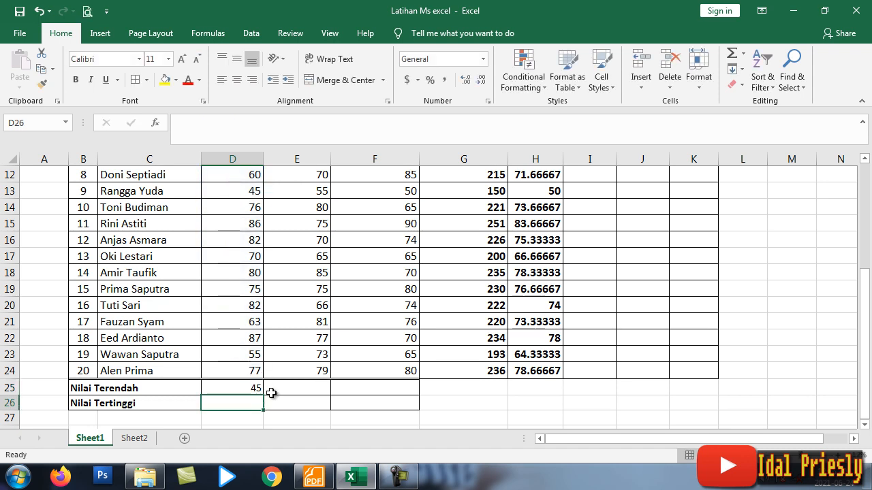
Check the MIN result in D25 against the individual Ms Word scores in column D.
click(258, 390)
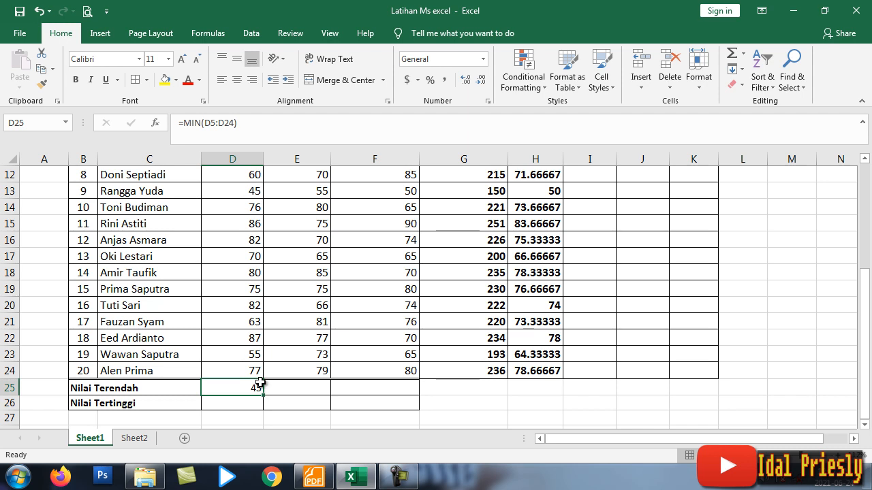
scroll(258, 375, up, 1)
scroll(253, 307, up, 1)
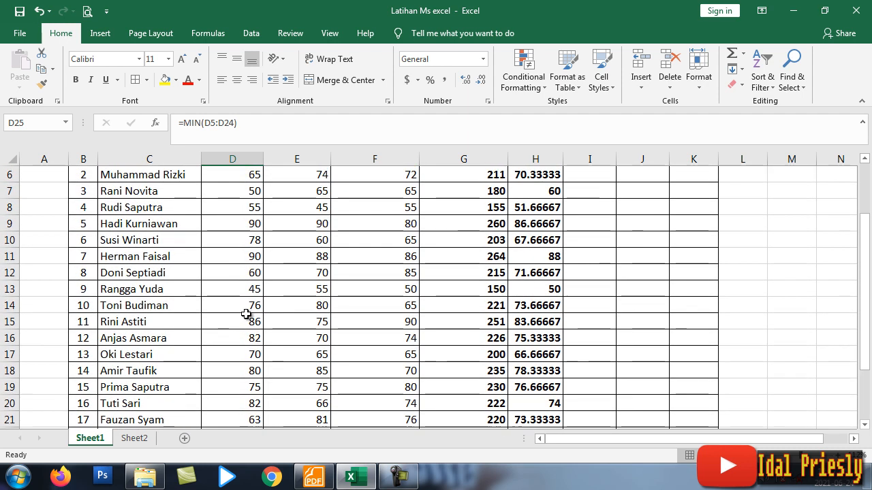
click(248, 291)
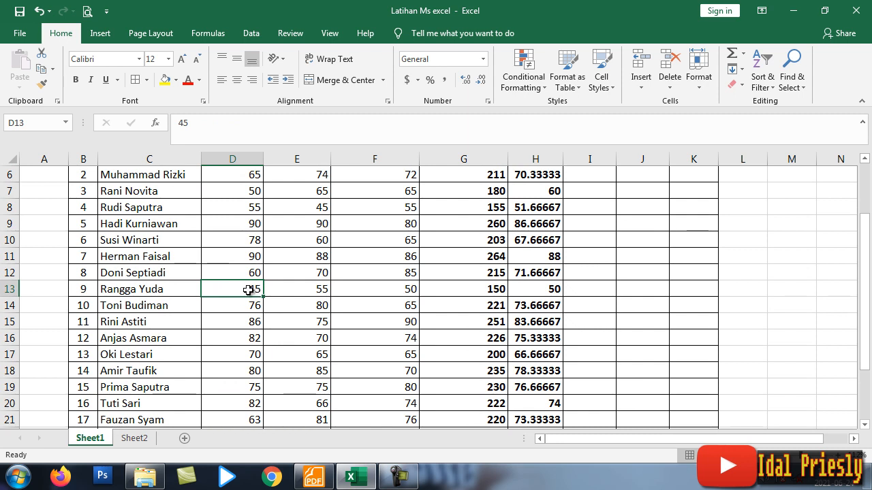
scroll(249, 290, up, 1)
scroll(247, 286, down, 4)
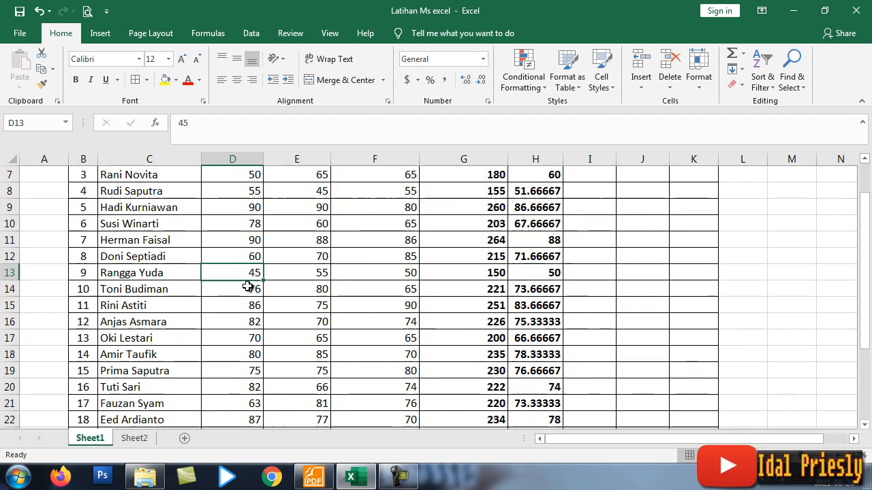
click(252, 373)
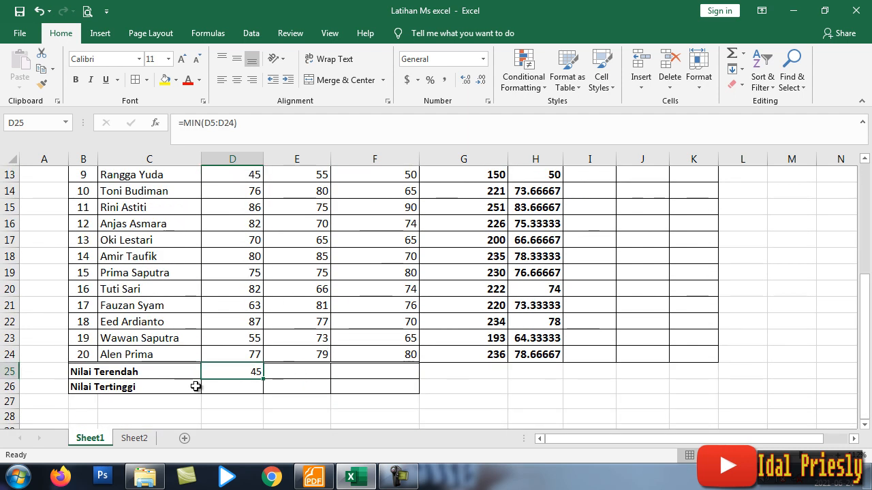
scroll(242, 331, up, 4)
scroll(213, 347, down, 4)
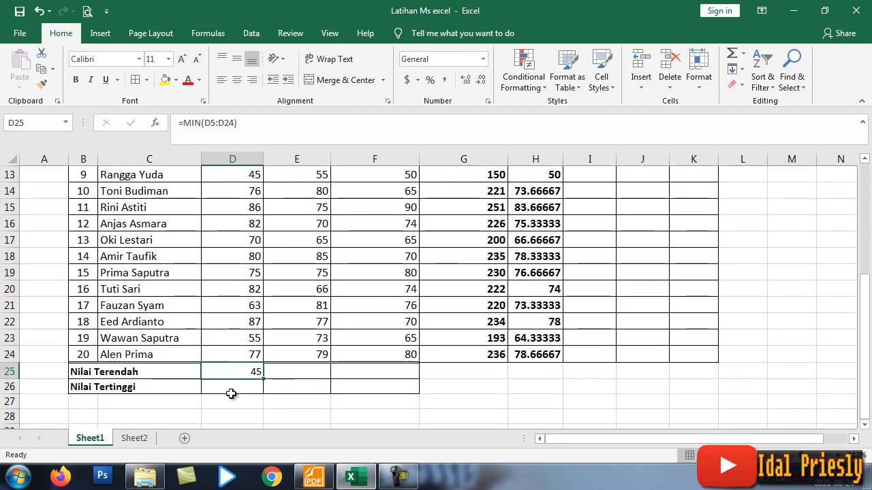
scroll(245, 368, up, 2)
scroll(262, 339, up, 2)
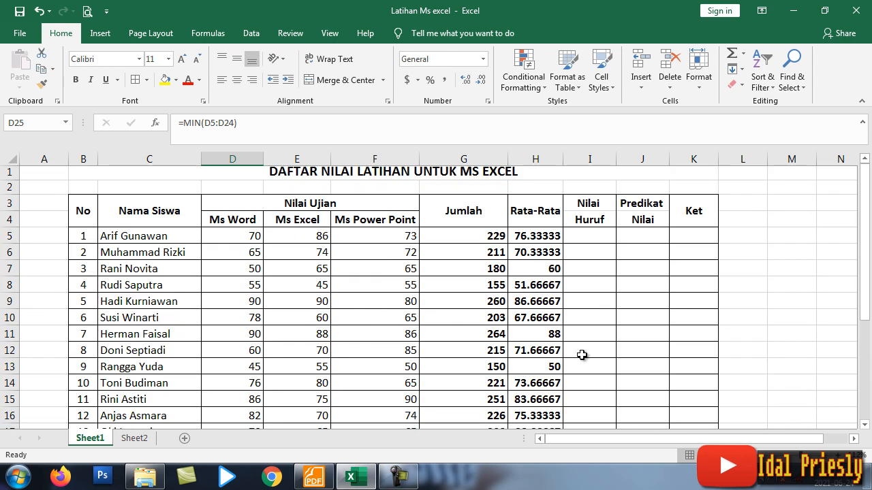
scroll(409, 358, down, 5)
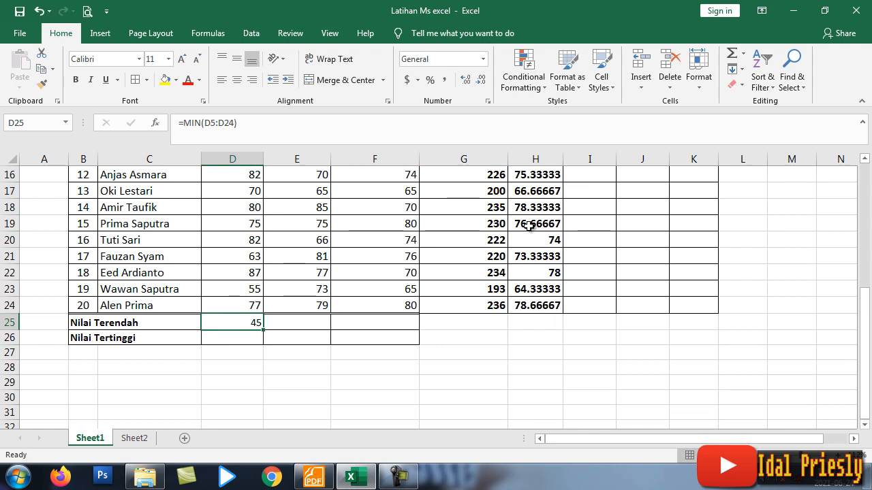
Fill the MIN formula from D25 across to F25 and make D25:F26 bold.
drag(263, 330, 415, 327)
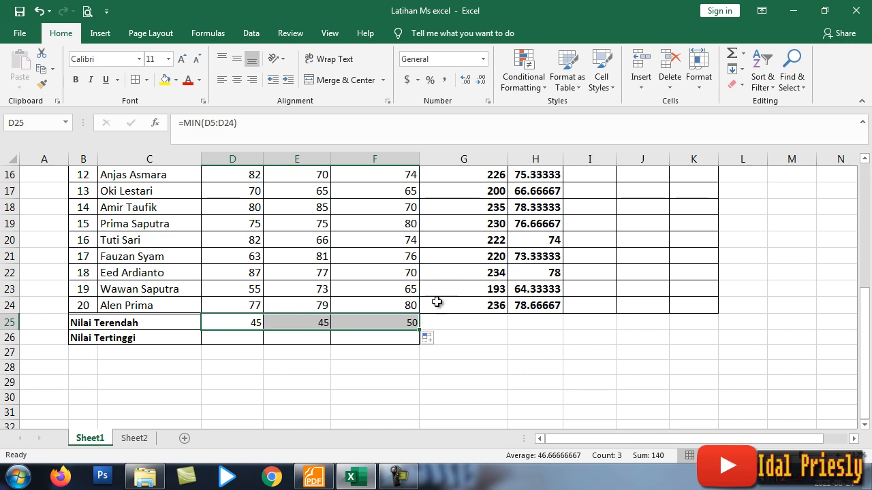
drag(216, 326, 384, 334)
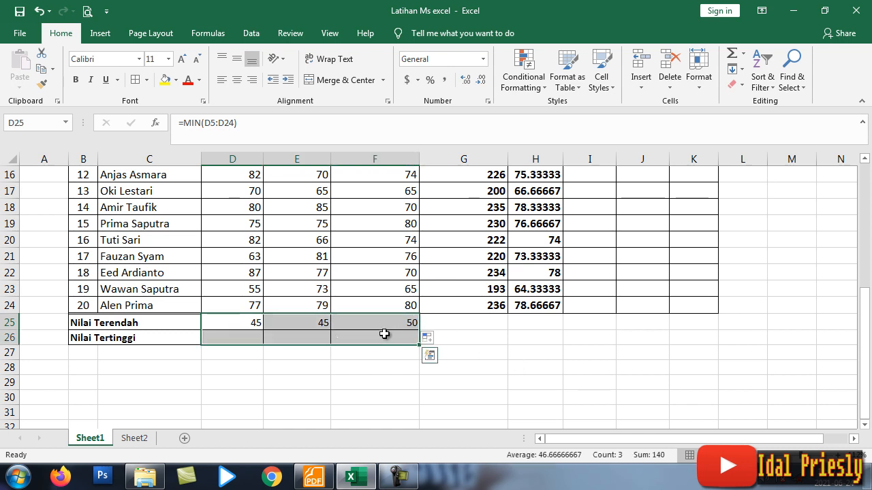
key(ctrl+b)
click(300, 378)
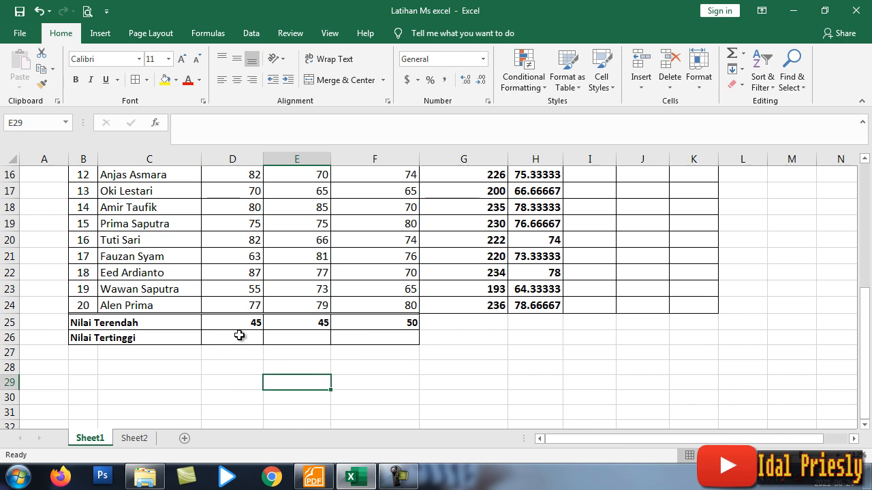
Enter =MAX(D5:D24) in D26 to calculate the Nilai Tertinggi of the Ms Word scores.
click(239, 339)
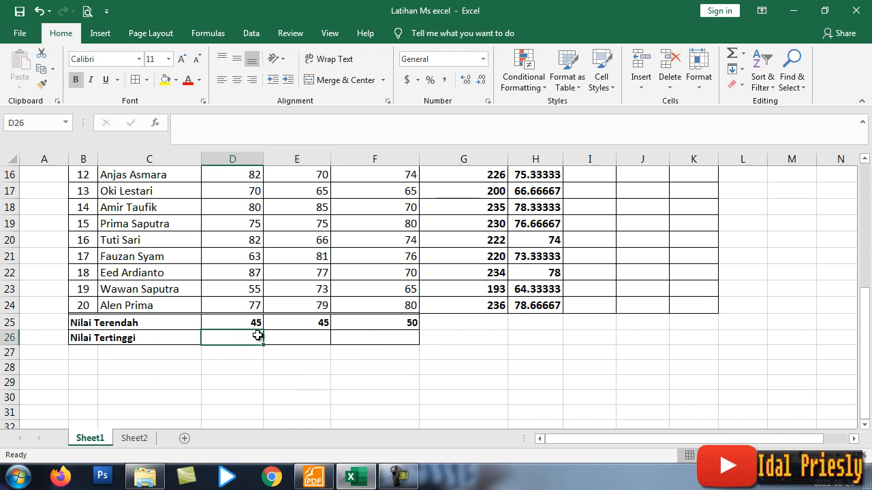
scroll(253, 337, up, 5)
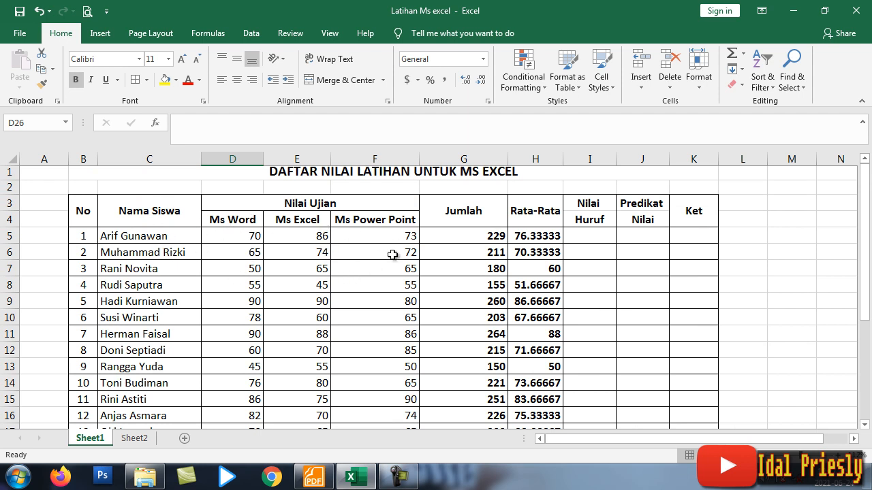
scroll(393, 255, down, 7)
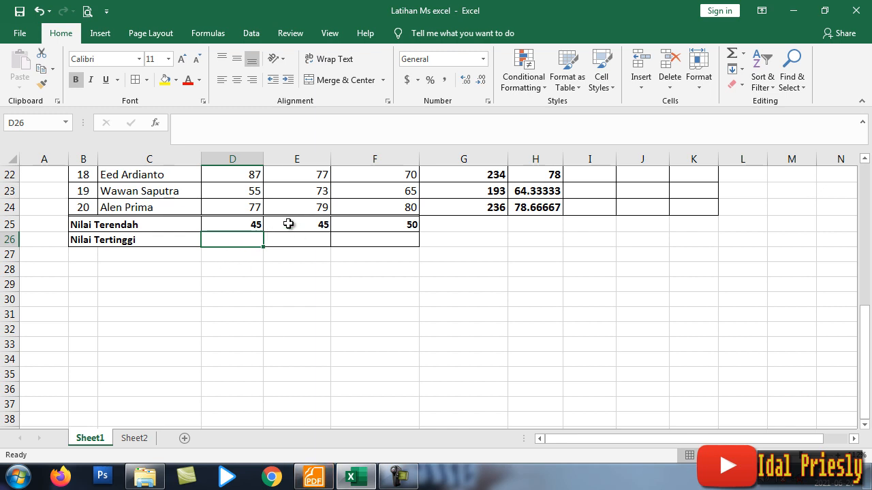
double_click(230, 239)
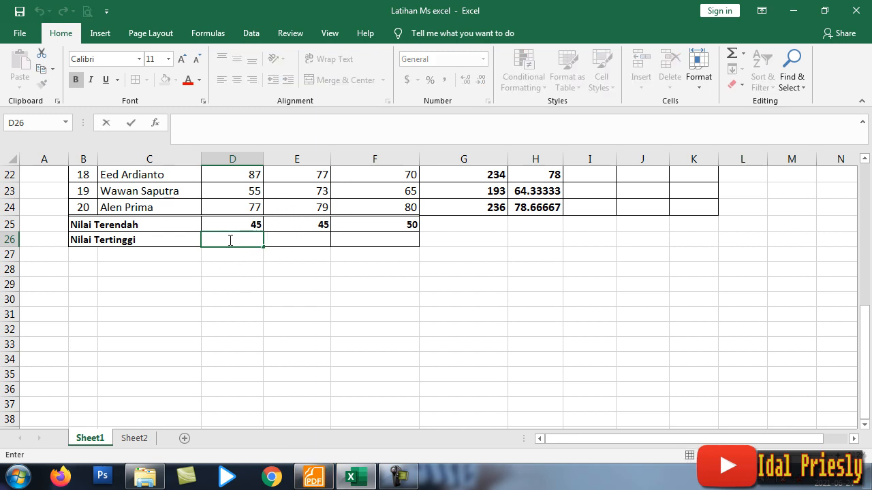
text(=max)
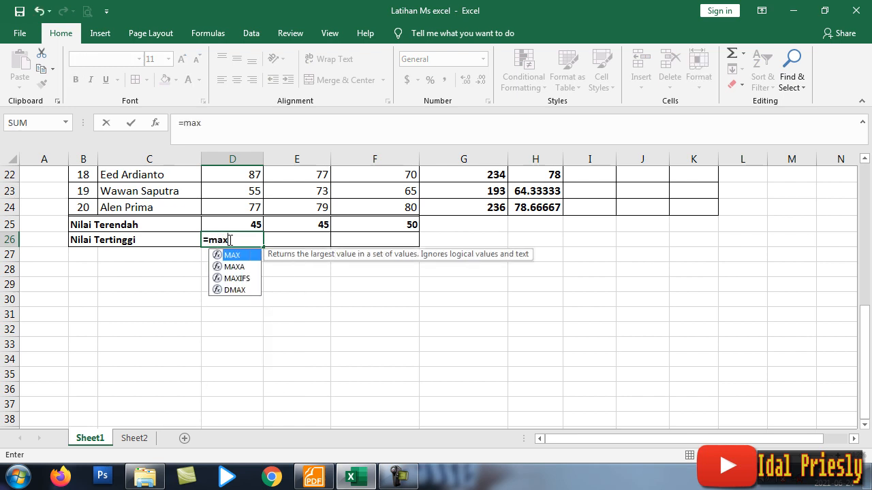
text(()
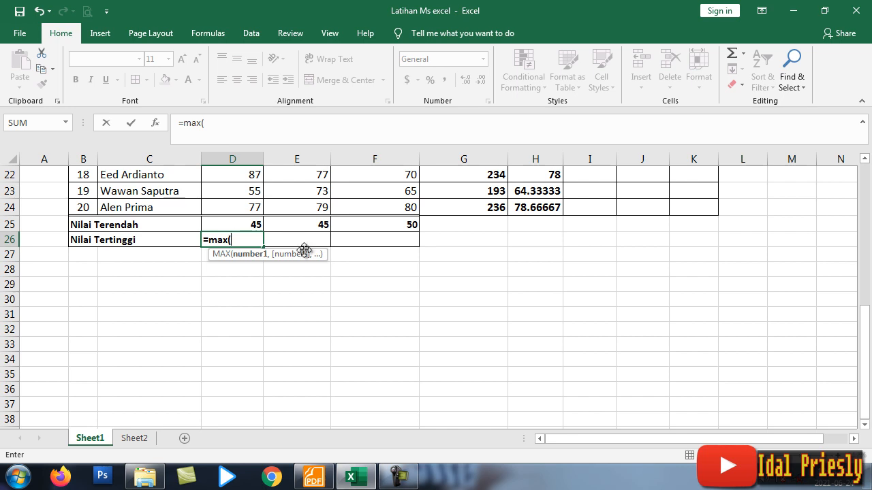
scroll(301, 249, up, 6)
drag(247, 191, 251, 368)
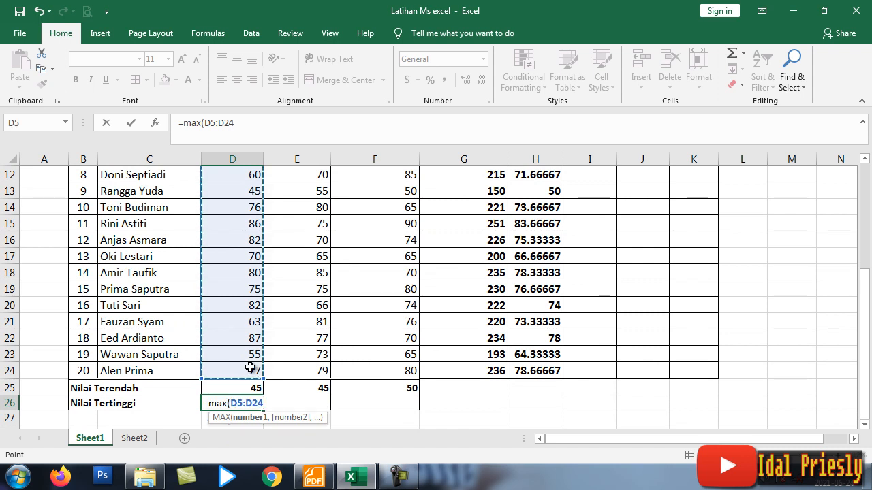
text())
key(Return)
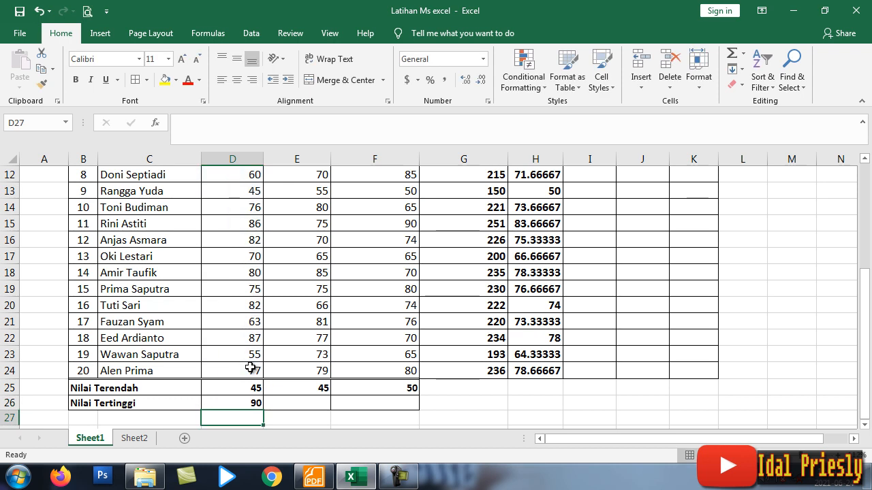
Fill the MAX formula from D26 across the Nilai Tertinggi row to F26.
click(254, 404)
drag(261, 407, 319, 407)
drag(378, 408, 394, 408)
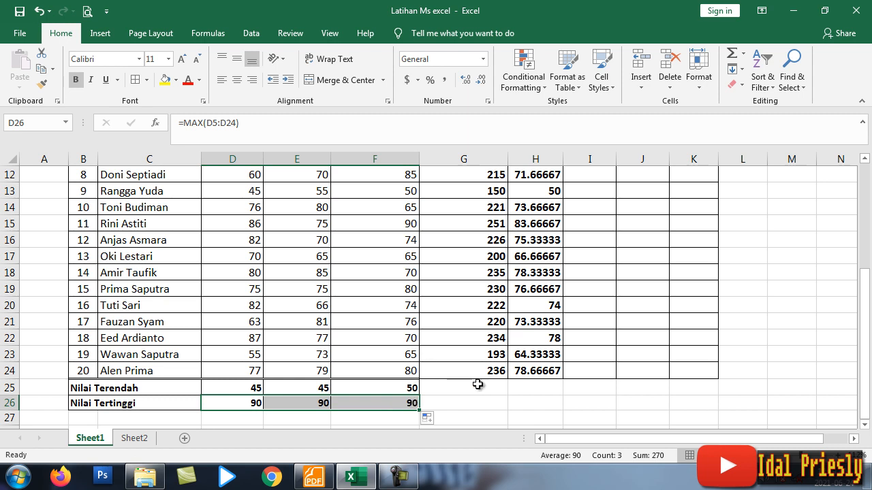
scroll(478, 383, up, 1)
scroll(473, 361, down, 2)
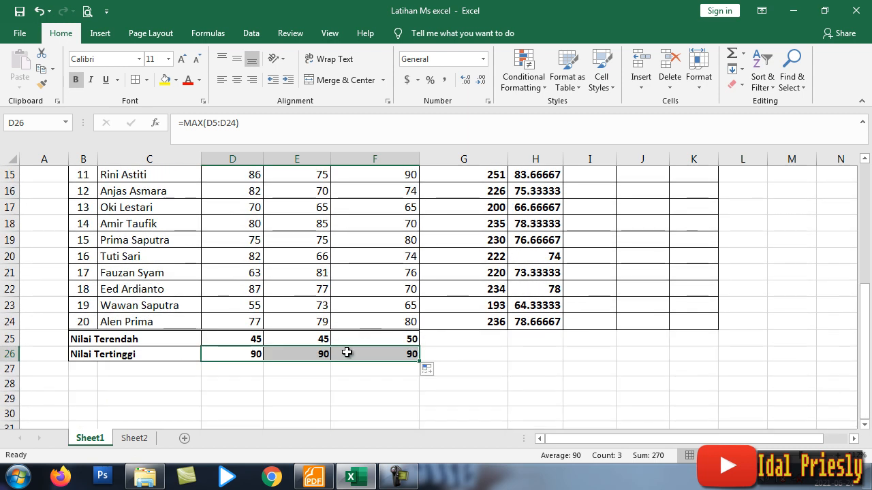
Change the Ms Word score of student number 20 in D24 to 100 to test the MIN and MAX formulas.
double_click(252, 323)
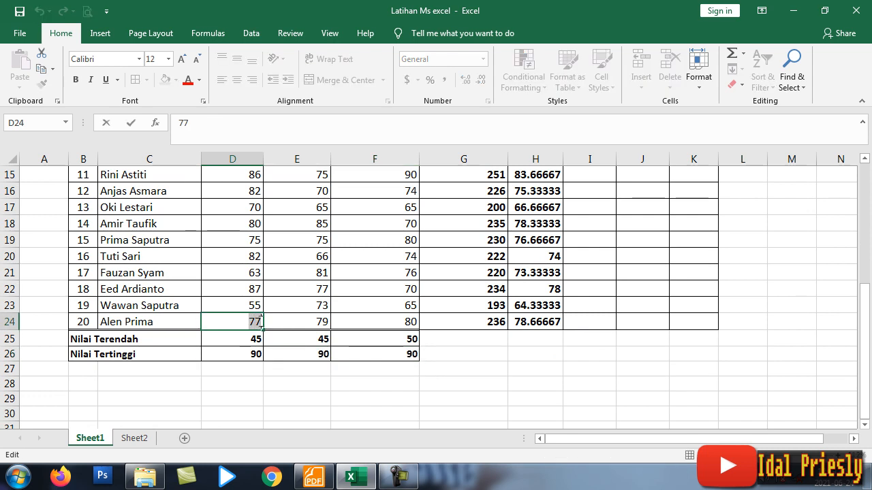
text(1)
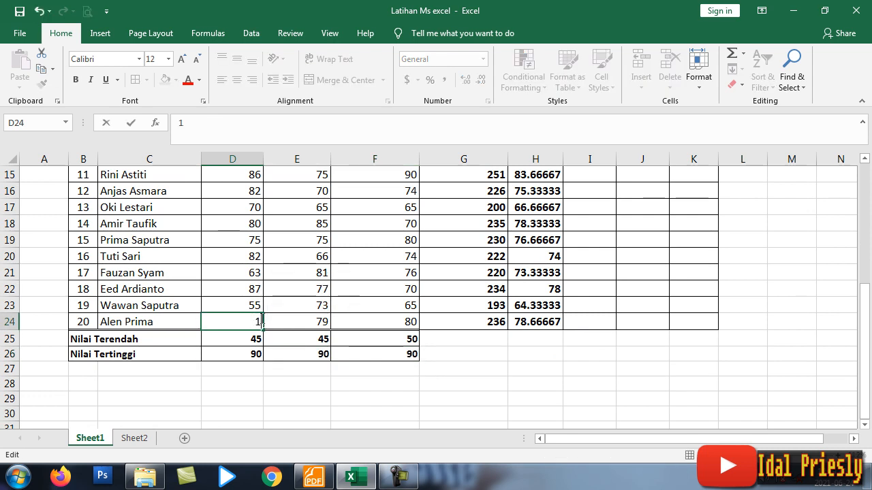
text(0)
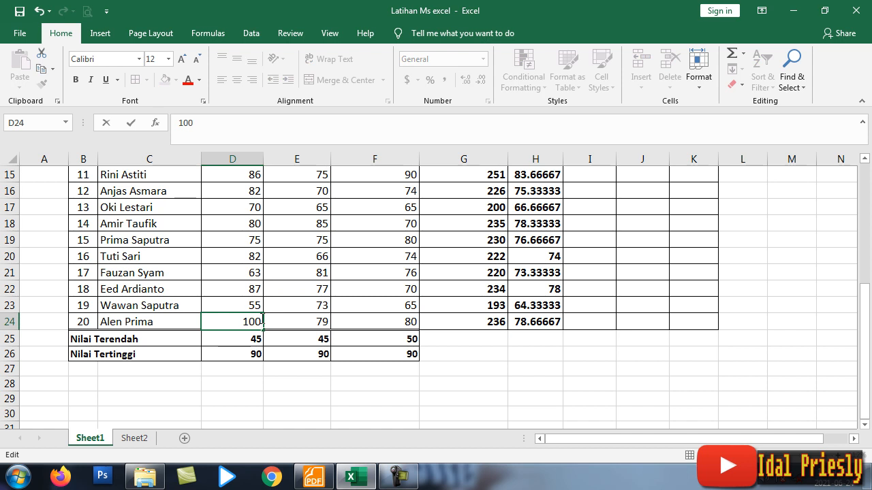
text(0)
key(Return)
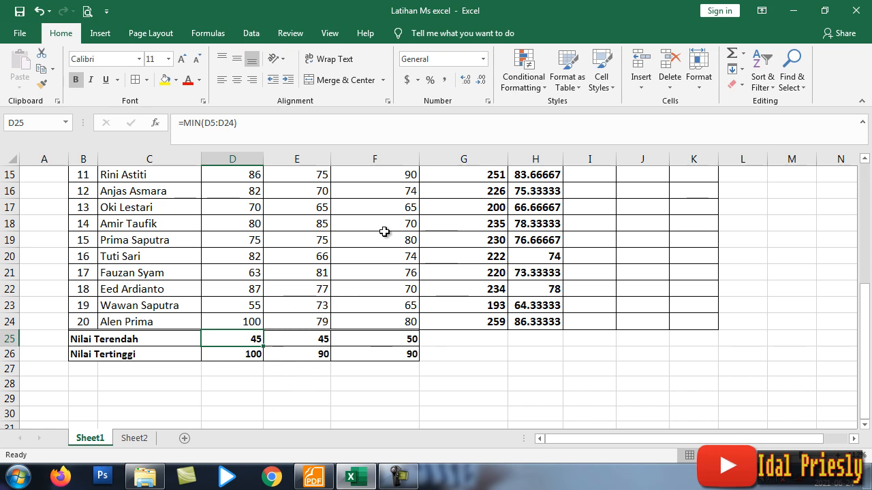
click(205, 321)
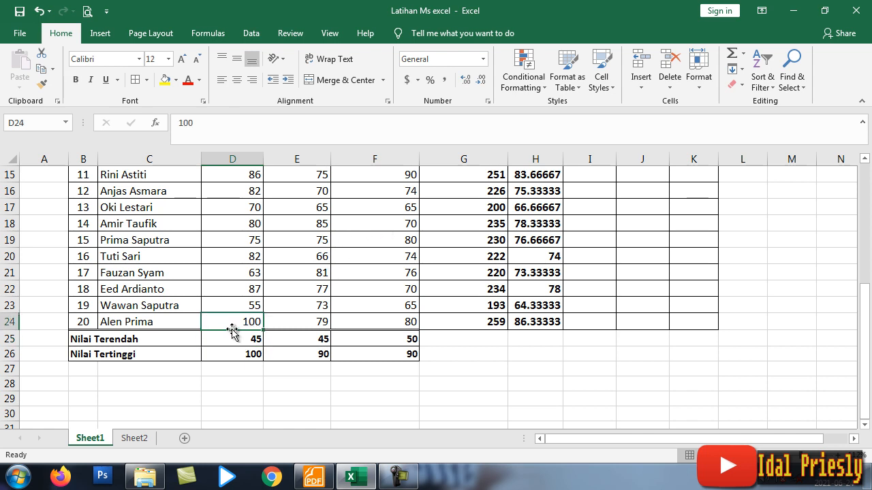
Undo the test change to the Ms Word score in D24.
key(ctrl+z)
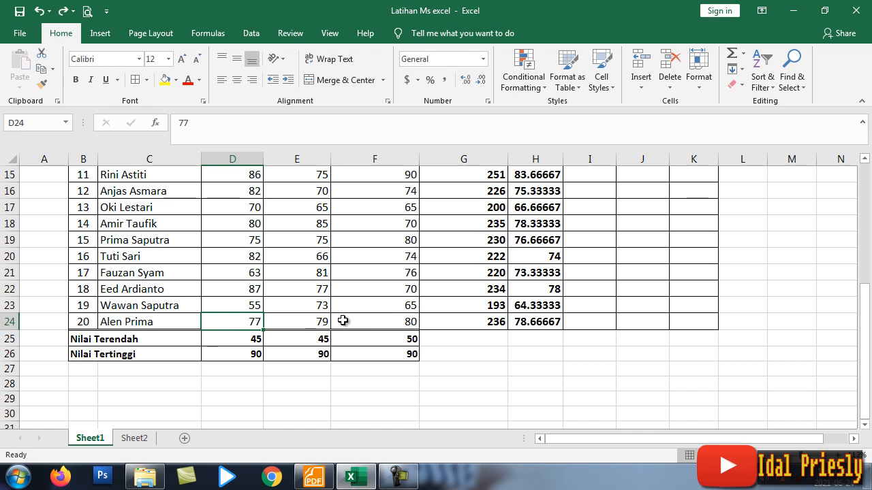
scroll(528, 249, up, 5)
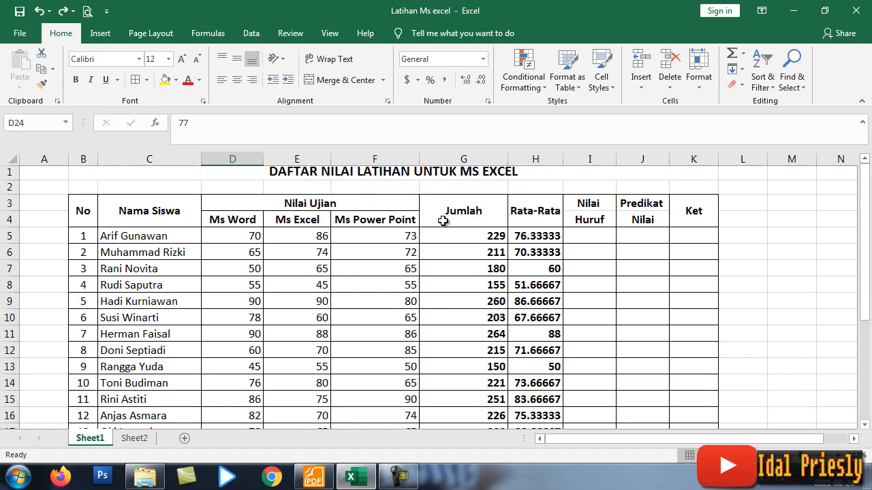
scroll(542, 205, down, 5)
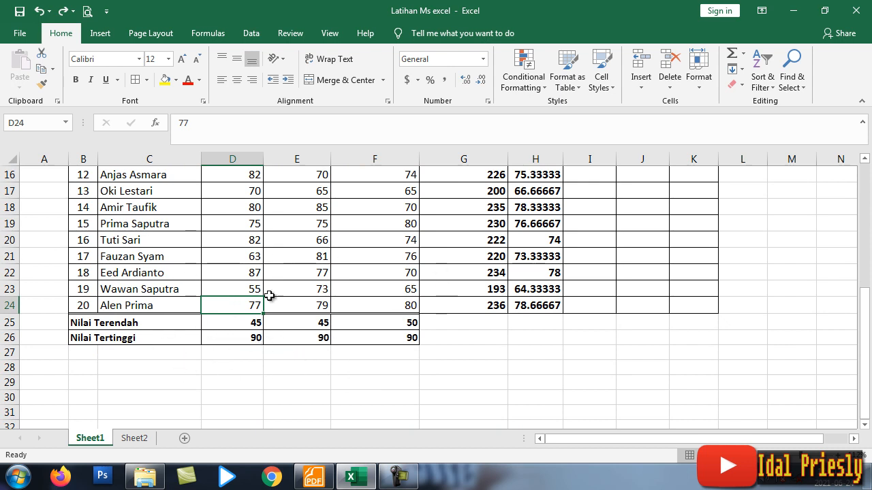
Enter the label Jumlah in B27, directly below Nilai Tertinggi.
click(81, 356)
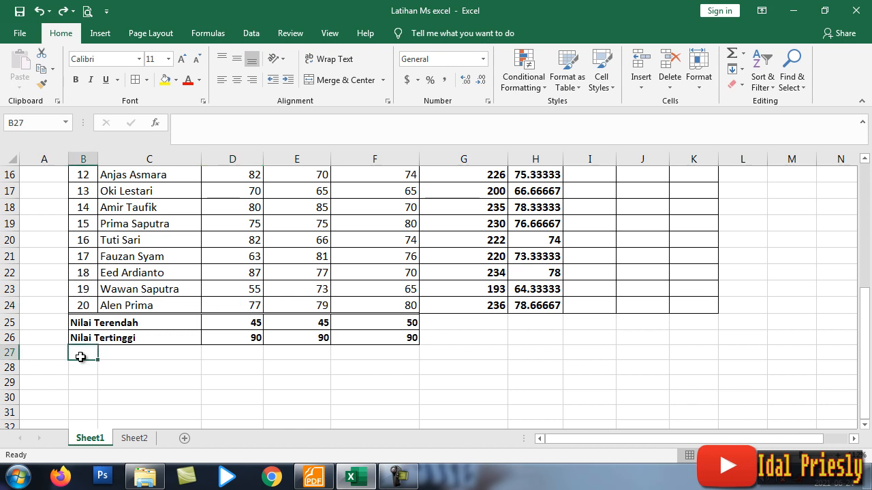
text(Jumlah)
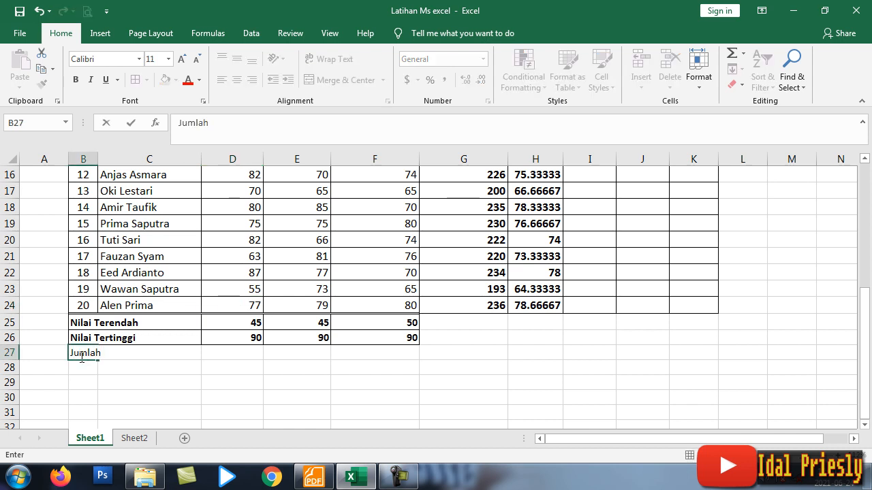
click(241, 350)
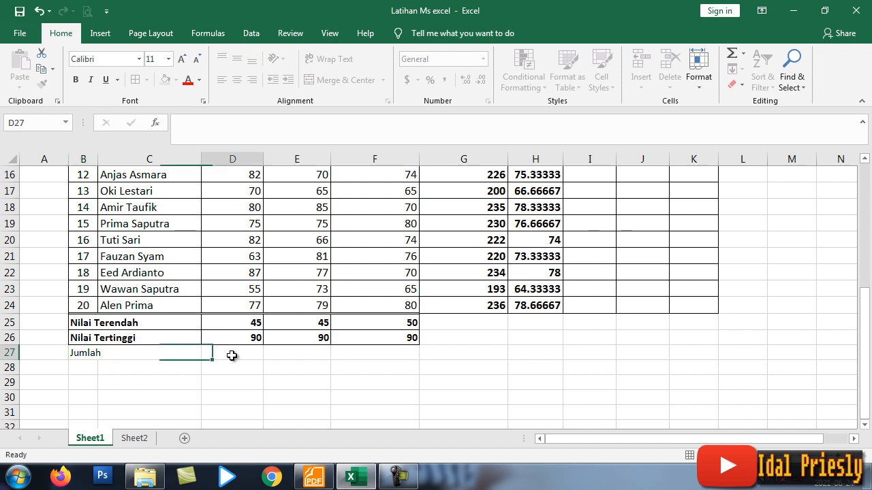
click(81, 353)
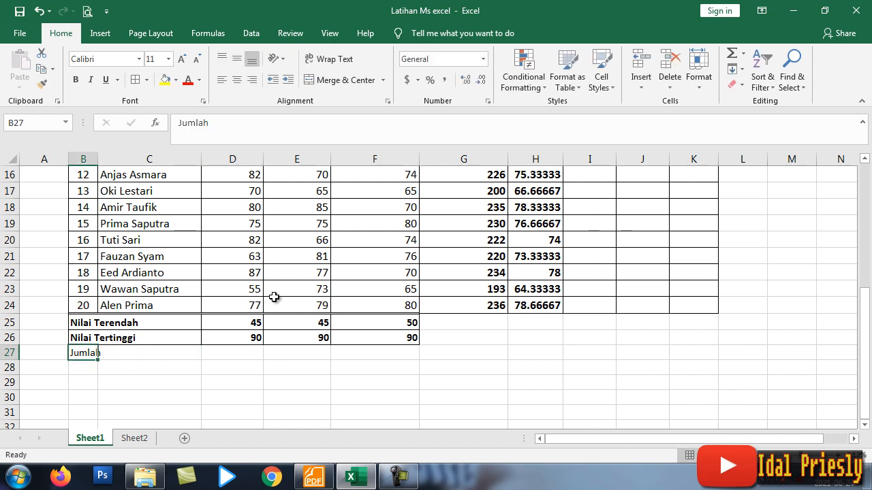
Apply All Borders to B27:F27 to extend the table by the new Jumlah row.
scroll(259, 286, up, 5)
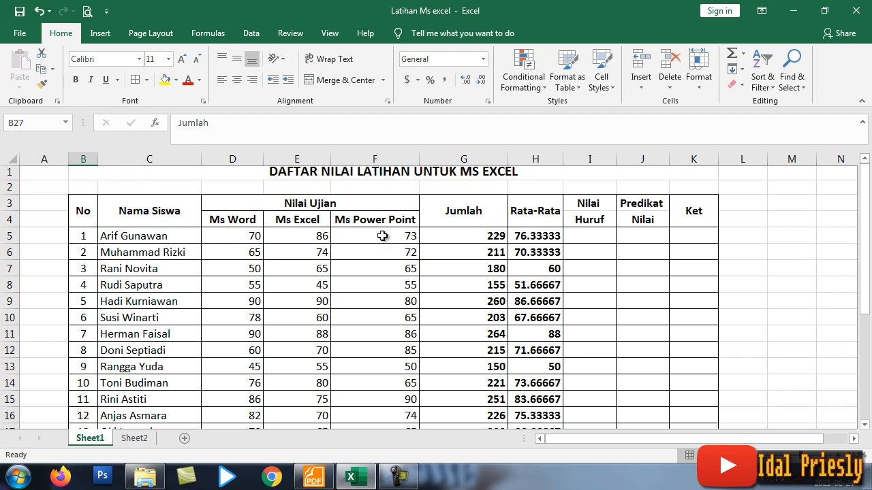
scroll(411, 245, down, 7)
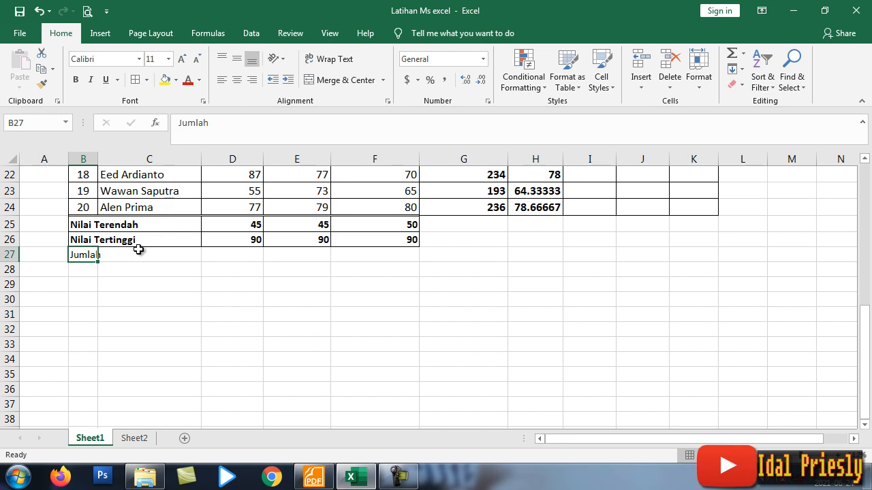
click(109, 269)
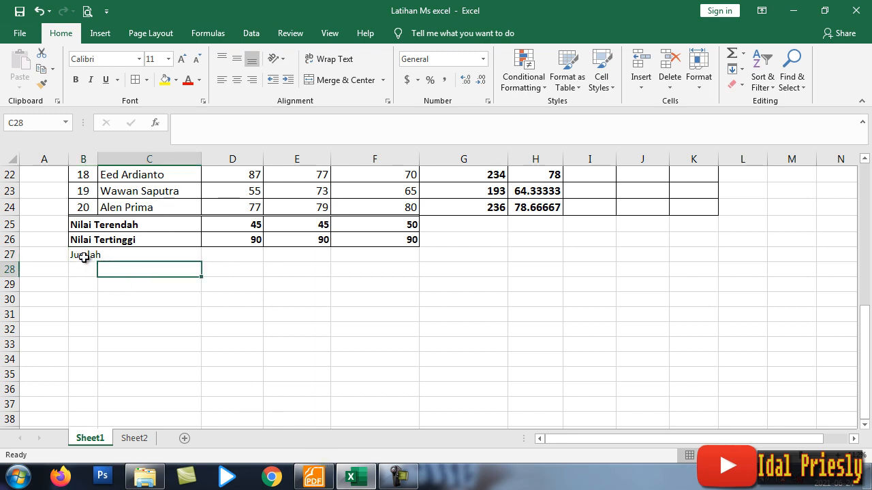
drag(86, 255, 384, 253)
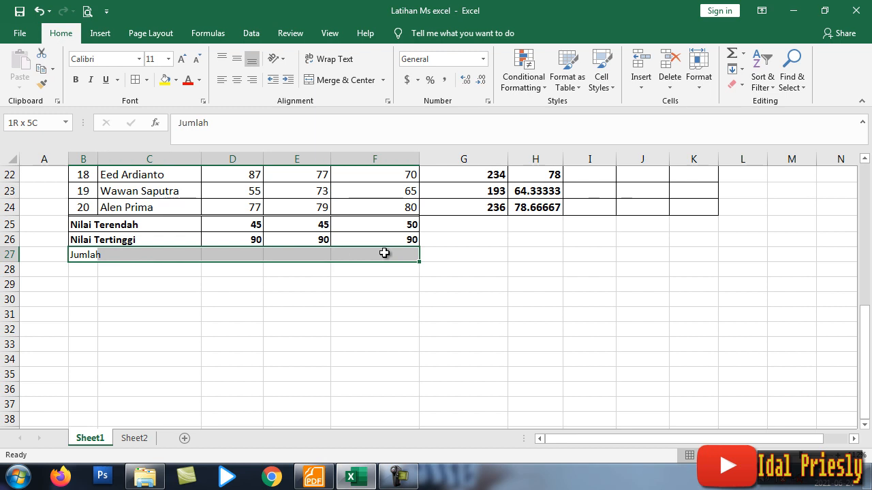
click(146, 80)
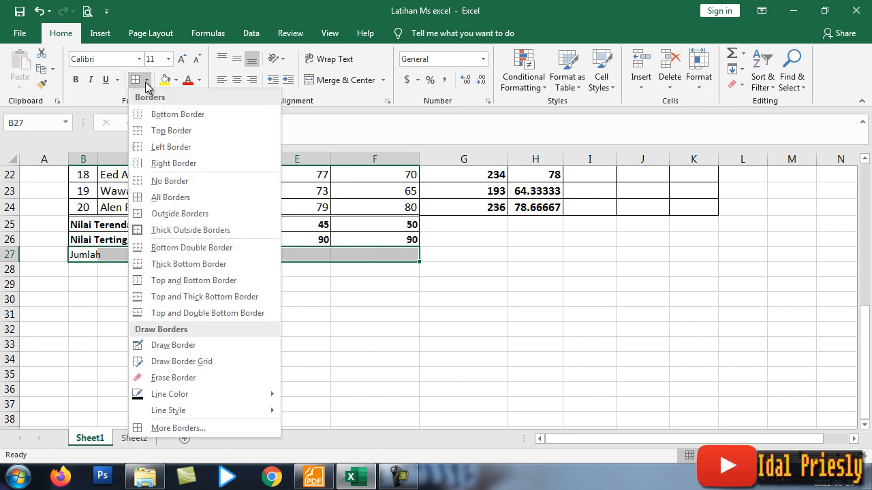
click(206, 198)
click(126, 289)
Merge B27:C27 and left-align the Jumlah label.
click(87, 256)
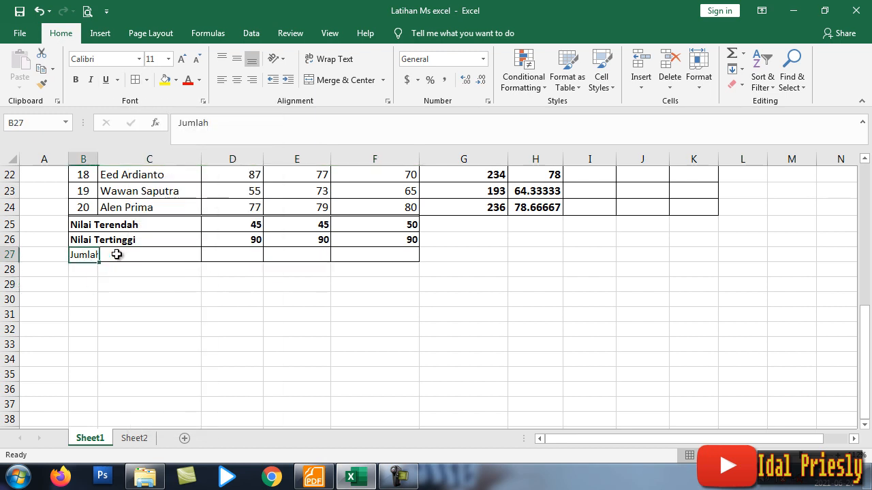
drag(116, 254, 166, 251)
click(340, 80)
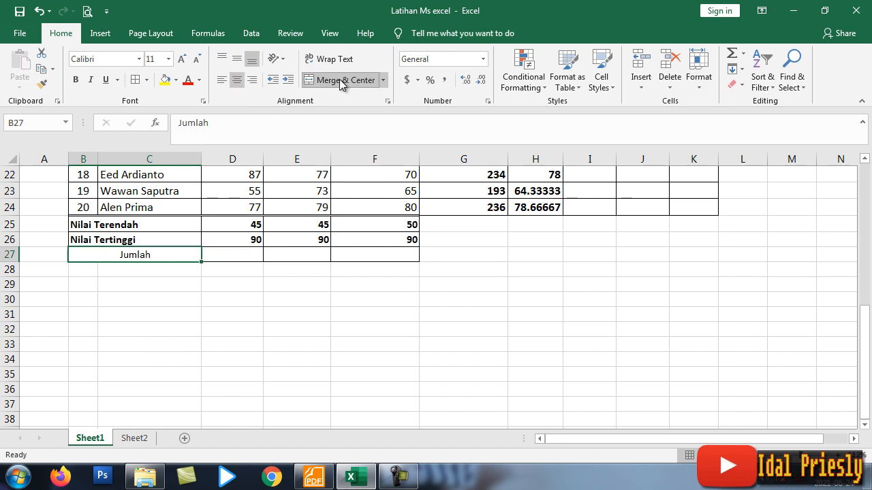
click(221, 81)
click(121, 265)
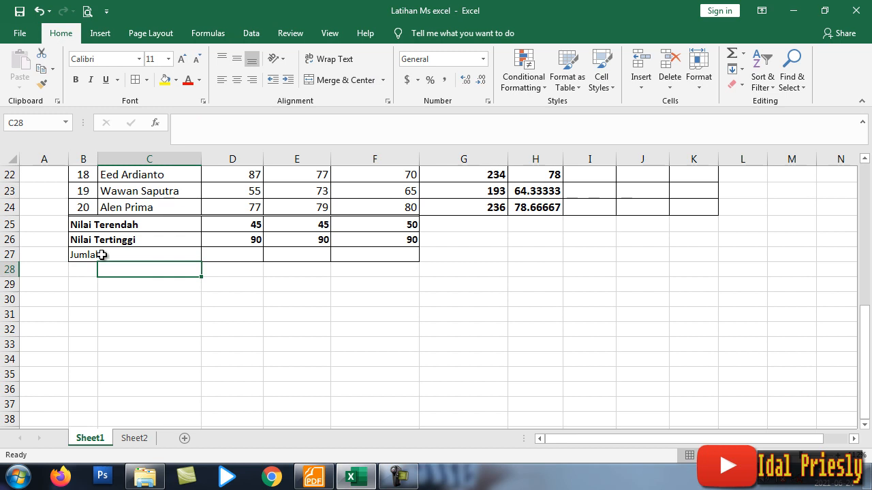
Make the label in B27 bold and extend its text to Jumlah Siswa.
click(87, 253)
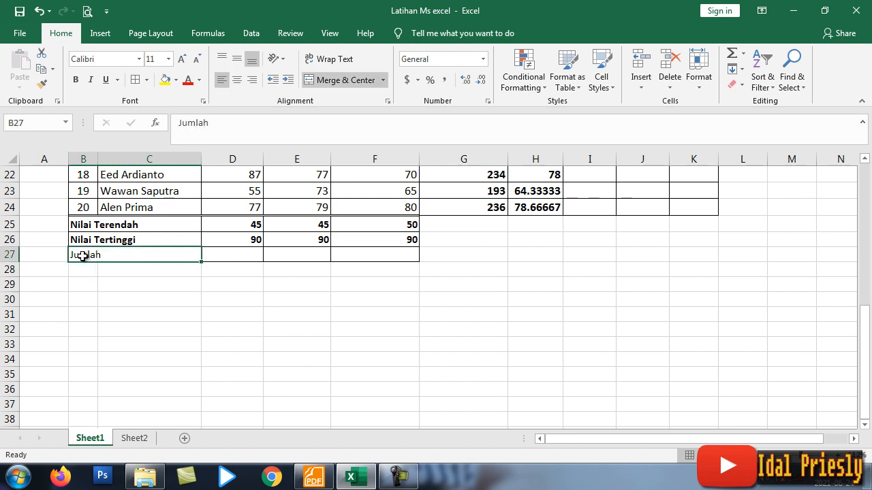
key(ctrl+b)
double_click(124, 254)
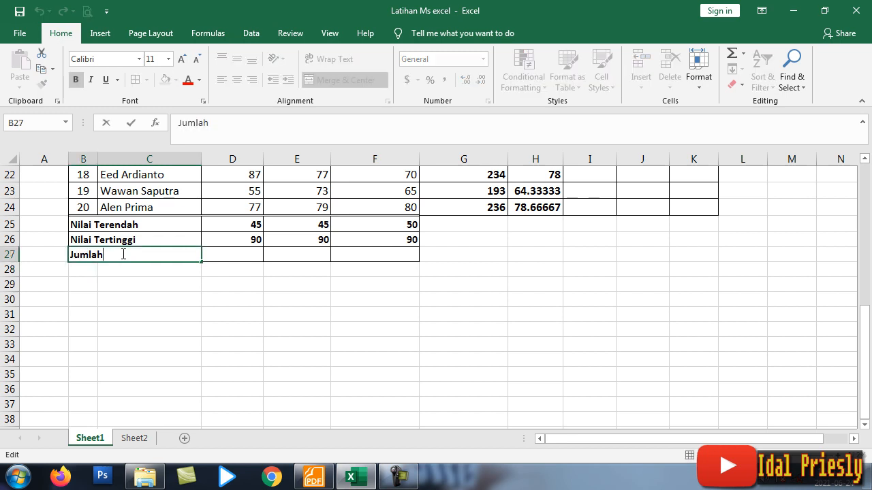
key(BackSpace)
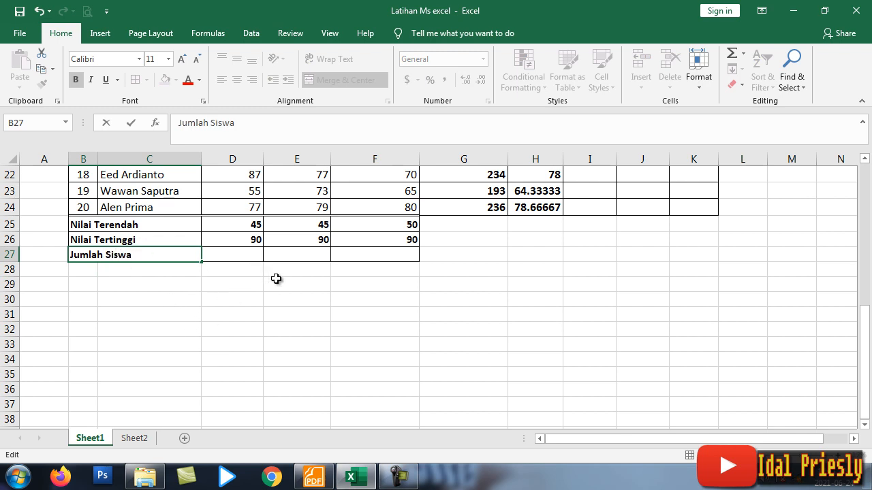
Enter =COUNT(D5:D24) in D27 to calculate the Jumlah Siswa from the Ms Word scores.
click(242, 253)
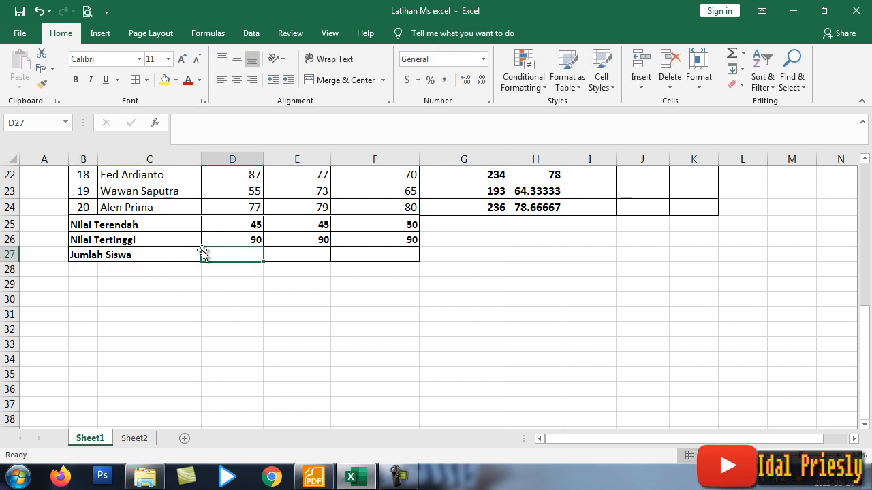
text(=)
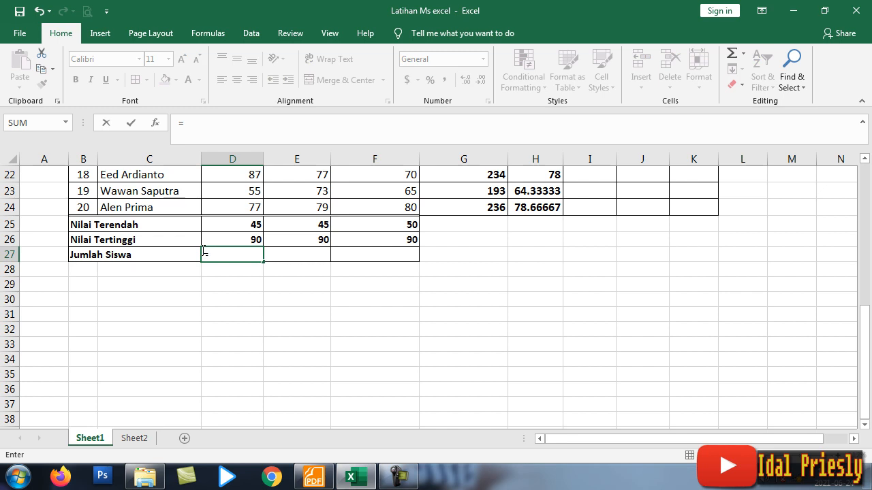
text(co)
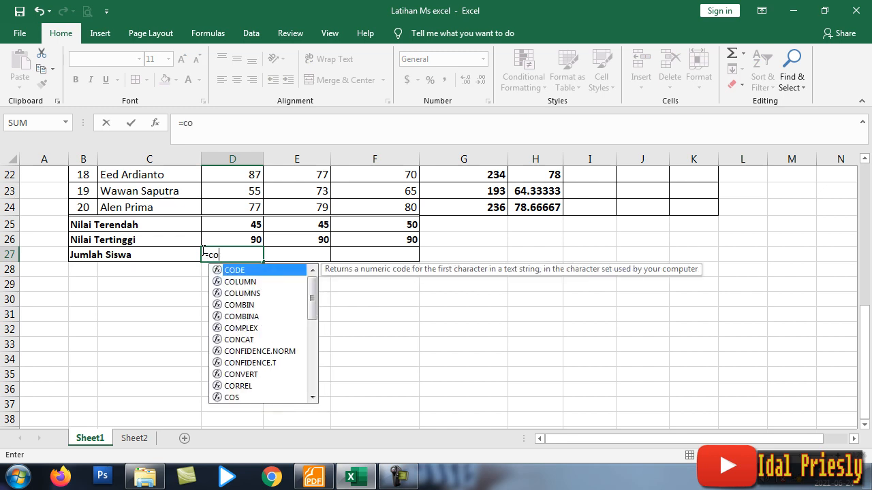
text(unt()
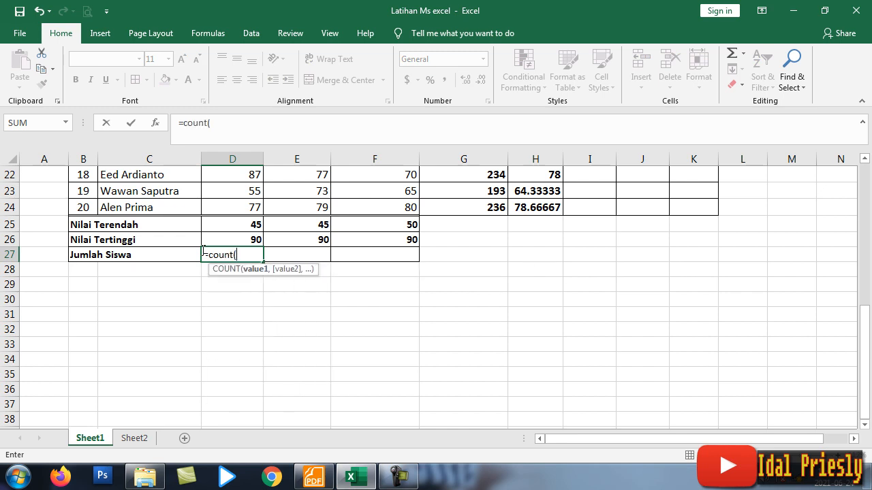
scroll(245, 306, up, 7)
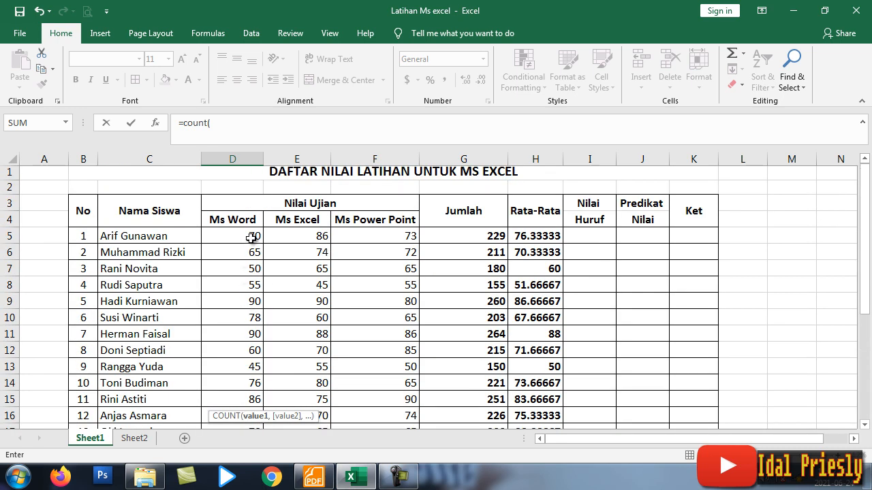
drag(251, 238, 237, 404)
scroll(275, 354, down, 4)
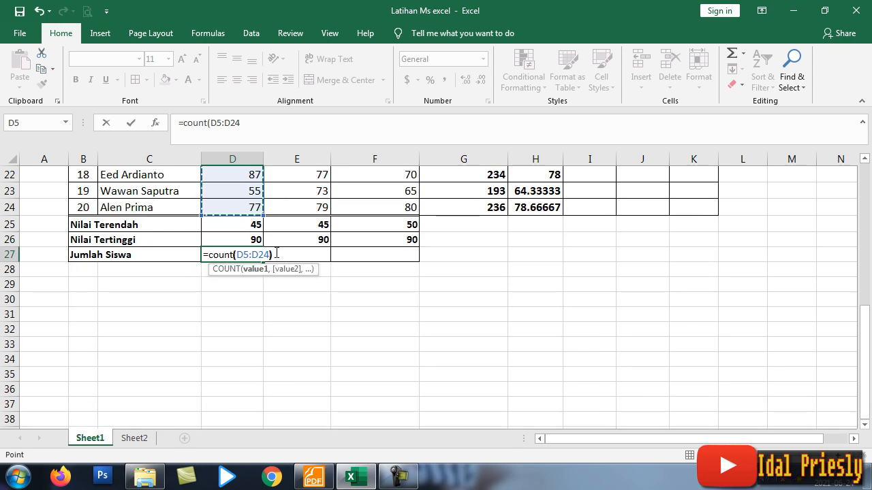
text())
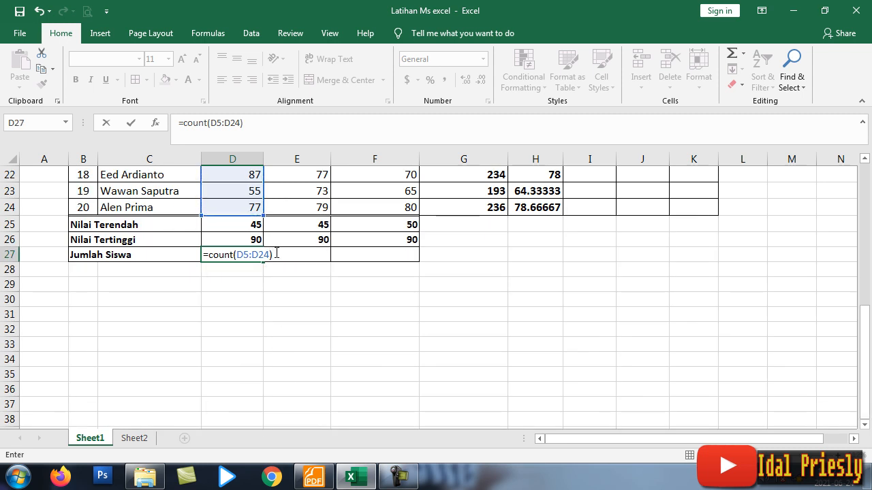
key(Return)
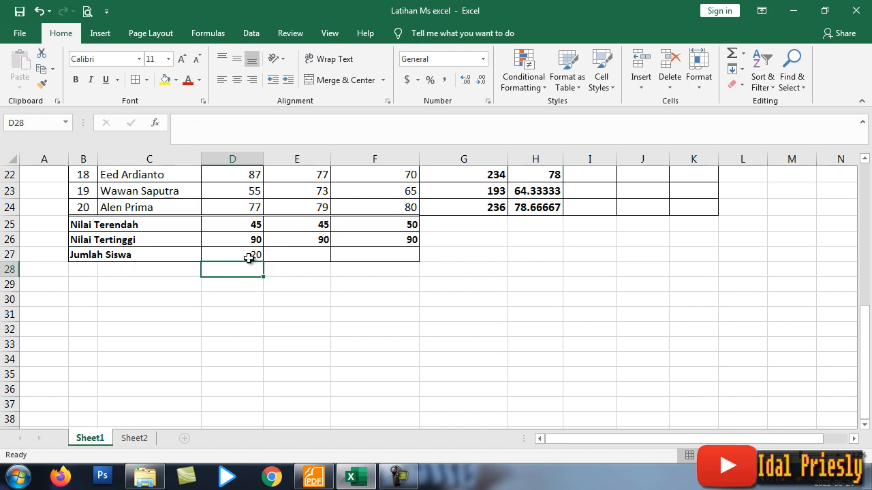
Make D27:F27 bold and fill the COUNT formula from D27 across the Jumlah Siswa row to F27.
drag(249, 255, 406, 254)
key(ctrl+b)
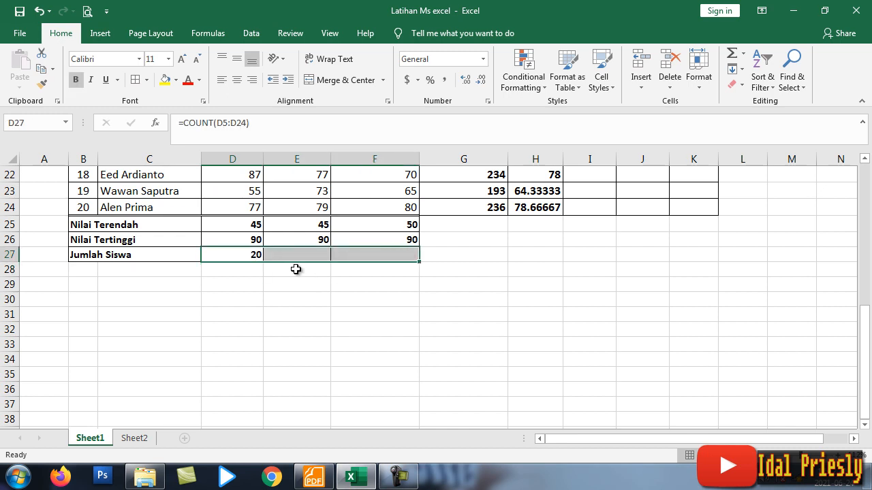
click(246, 254)
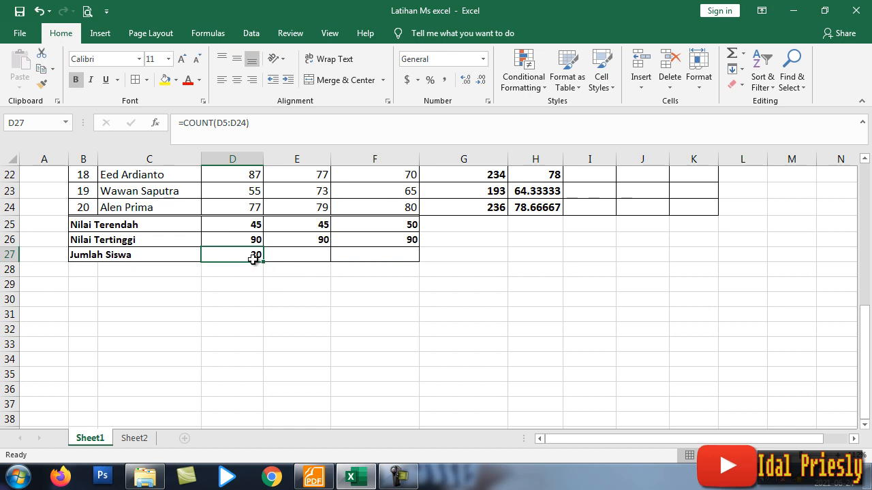
scroll(247, 250, up, 7)
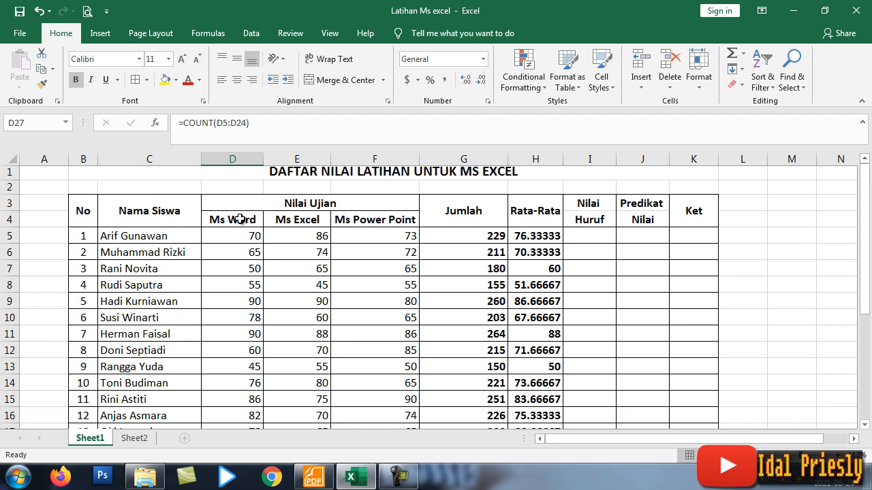
scroll(245, 225, down, 6)
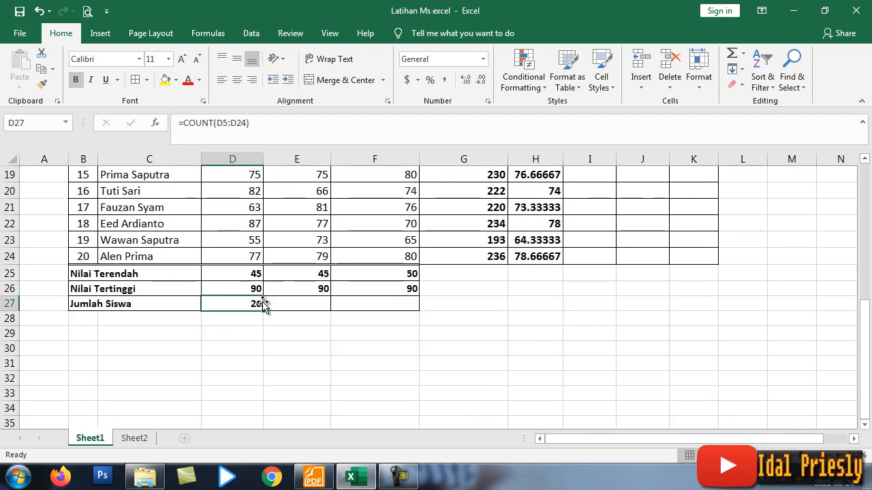
drag(262, 311, 417, 312)
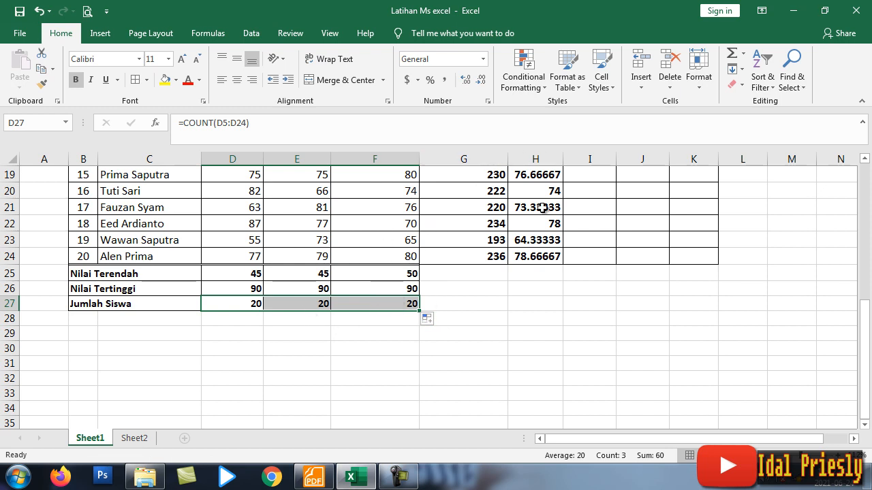
scroll(615, 288, up, 6)
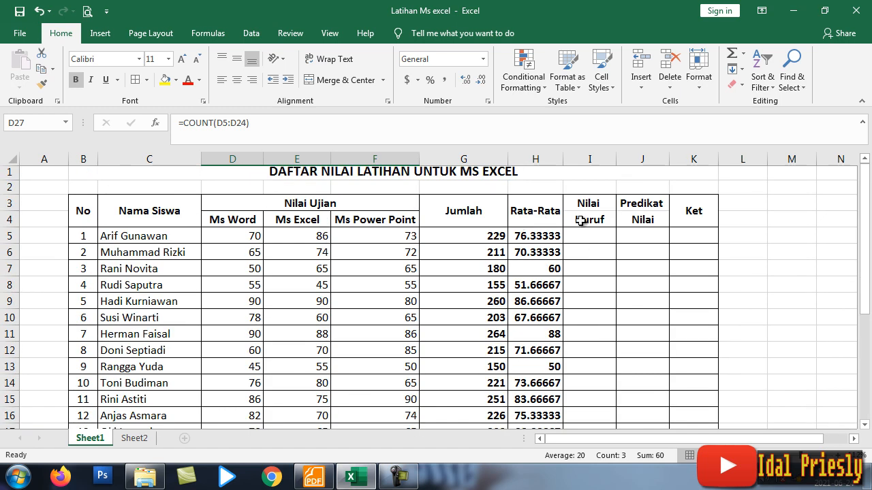